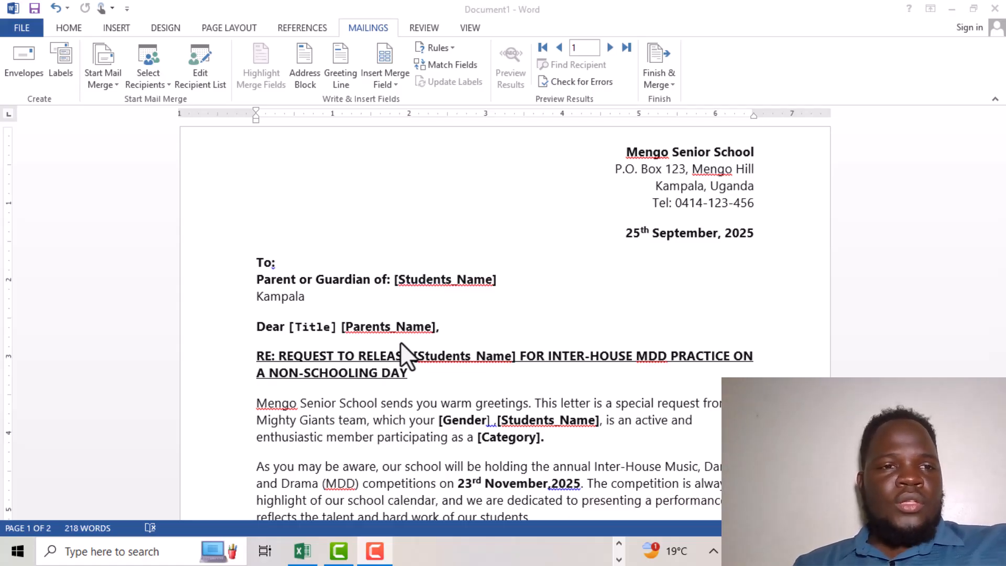
- Start a mail merge for the open document using the Letters type
{"action": "left_click", "coordinate": [369, 22]}
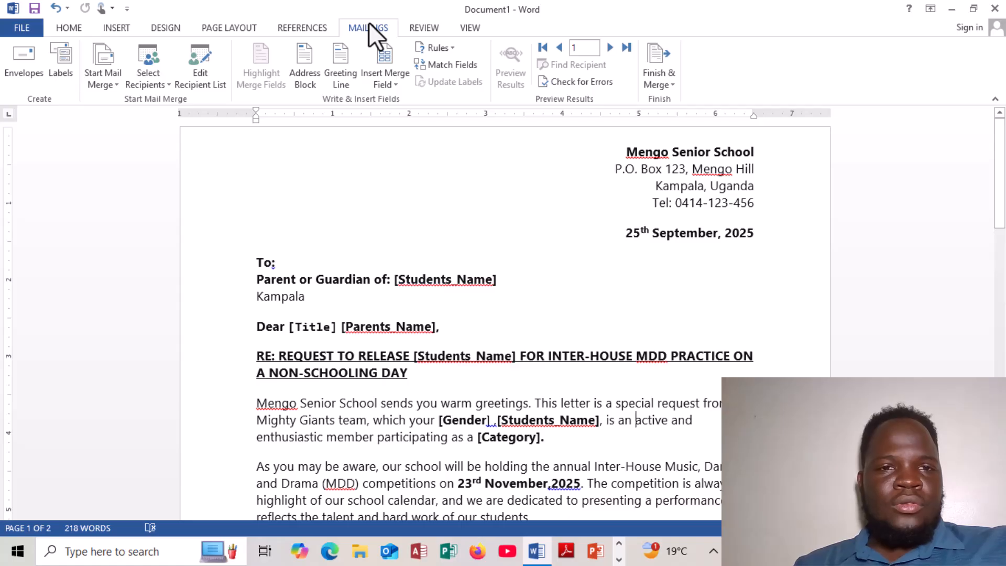
{"action": "left_click", "coordinate": [105, 88]}
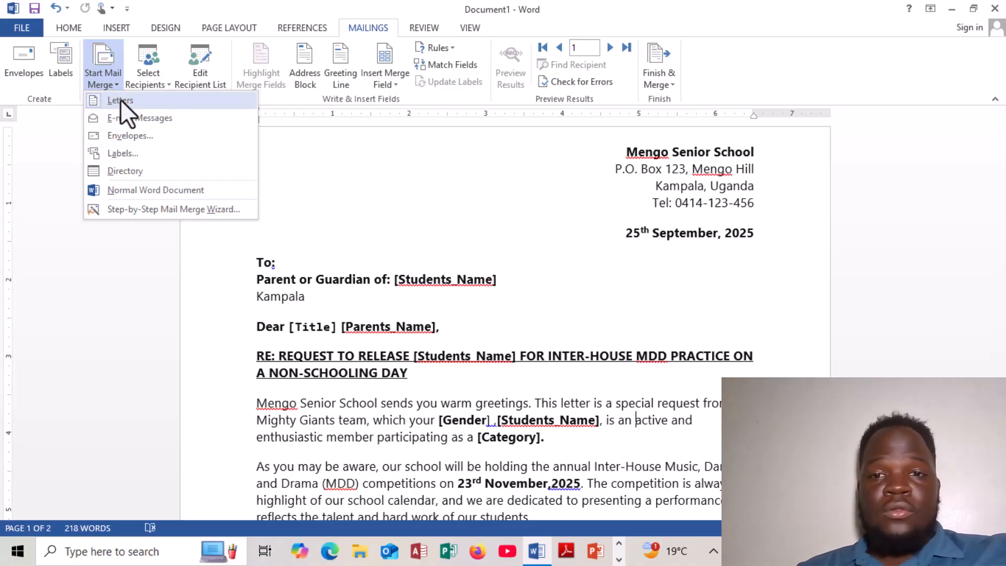
{"action": "left_click", "coordinate": [120, 99]}
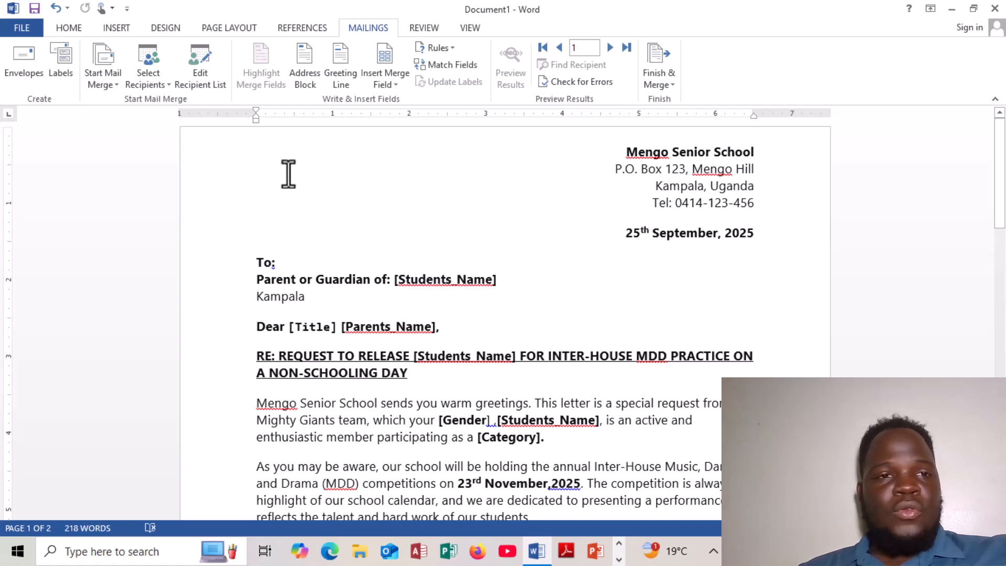
- Use Sheet1$ of the existing MDD RECEIPIENTS workbook, in a Desktop folder, as the mail merge recipient list
{"action": "left_click", "coordinate": [161, 81]}
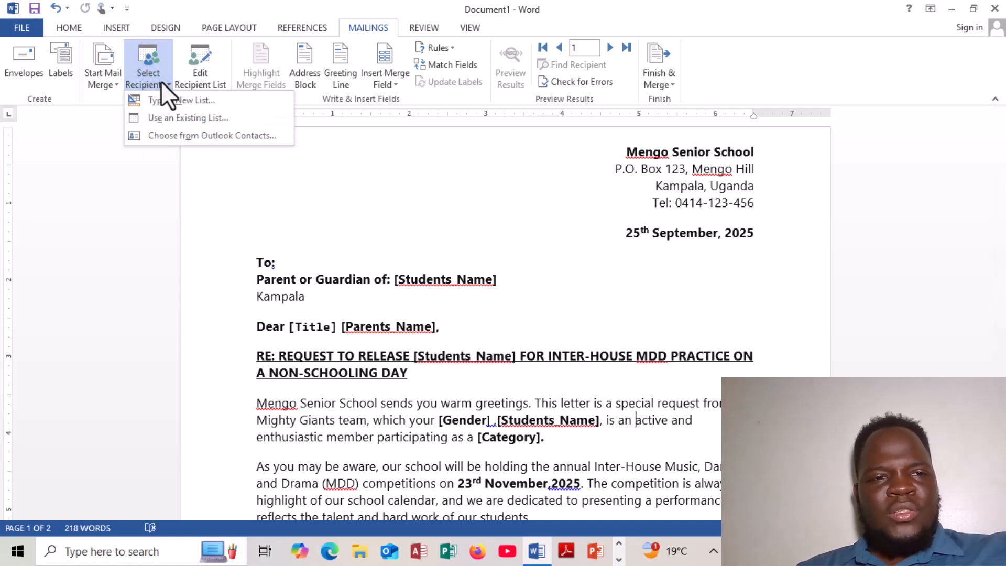
{"action": "left_click", "coordinate": [183, 116]}
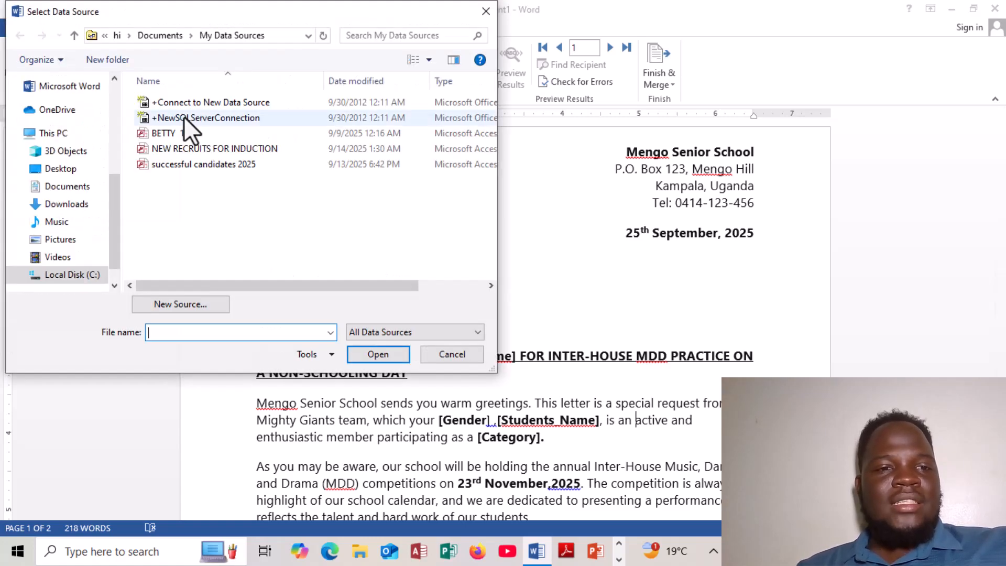
{"action": "left_click", "coordinate": [74, 172]}
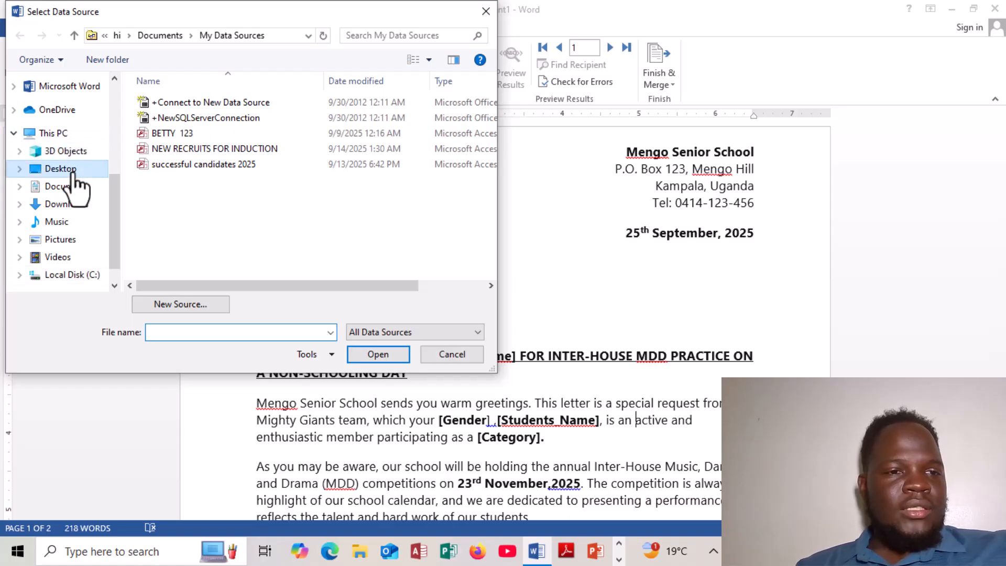
{"action": "double_click", "coordinate": [167, 225]}
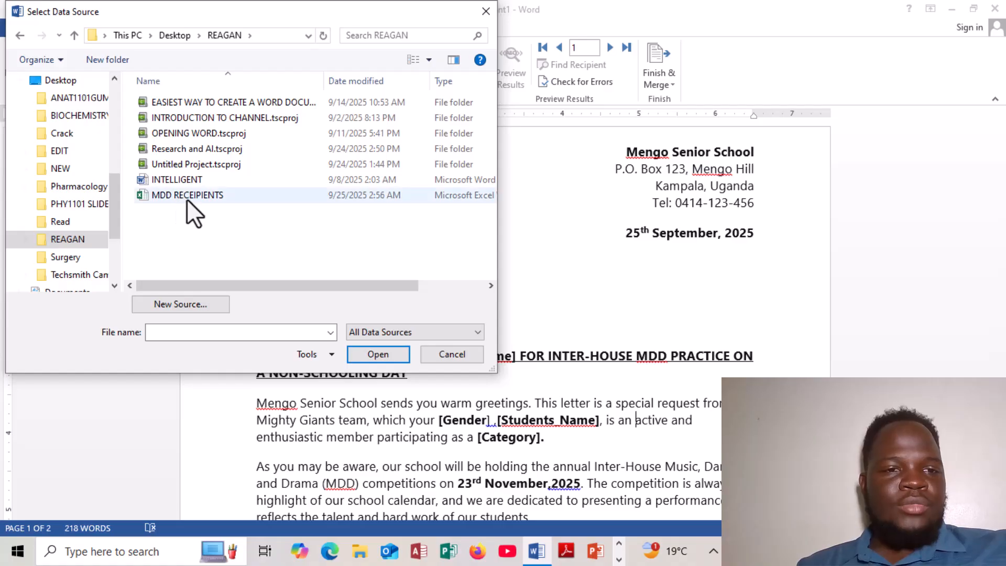
{"action": "double_click", "coordinate": [187, 198]}
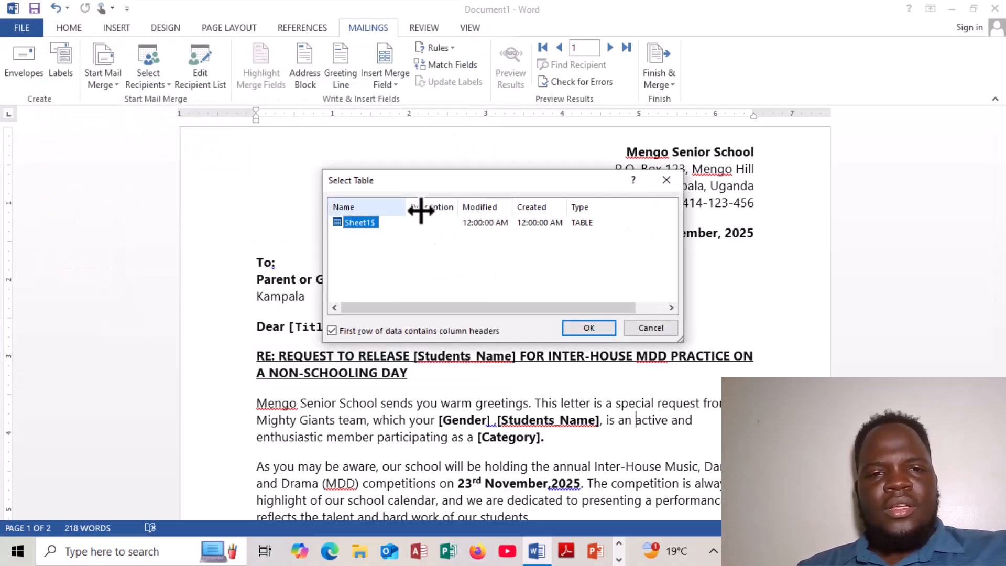
{"action": "double_click", "coordinate": [370, 227]}
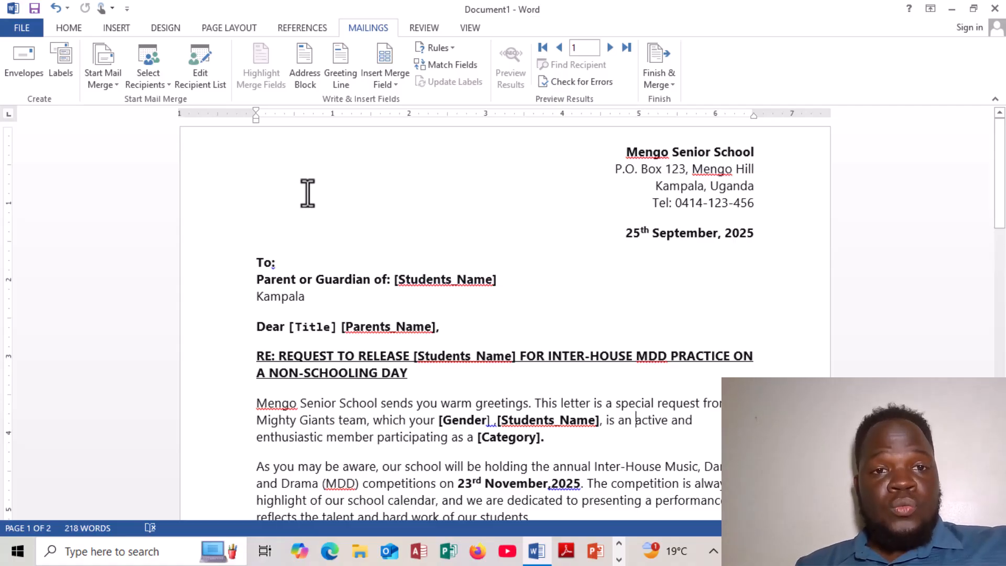
- Review the available merge fields and read through the letter to examine its bracketed placeholders
{"action": "left_click", "coordinate": [386, 87]}
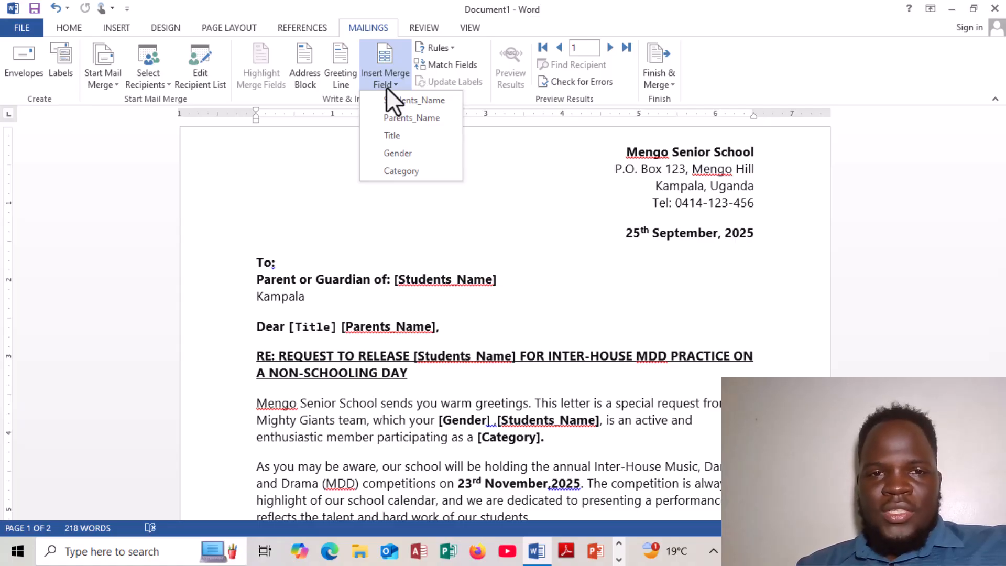
{"action": "left_click", "coordinate": [338, 147]}
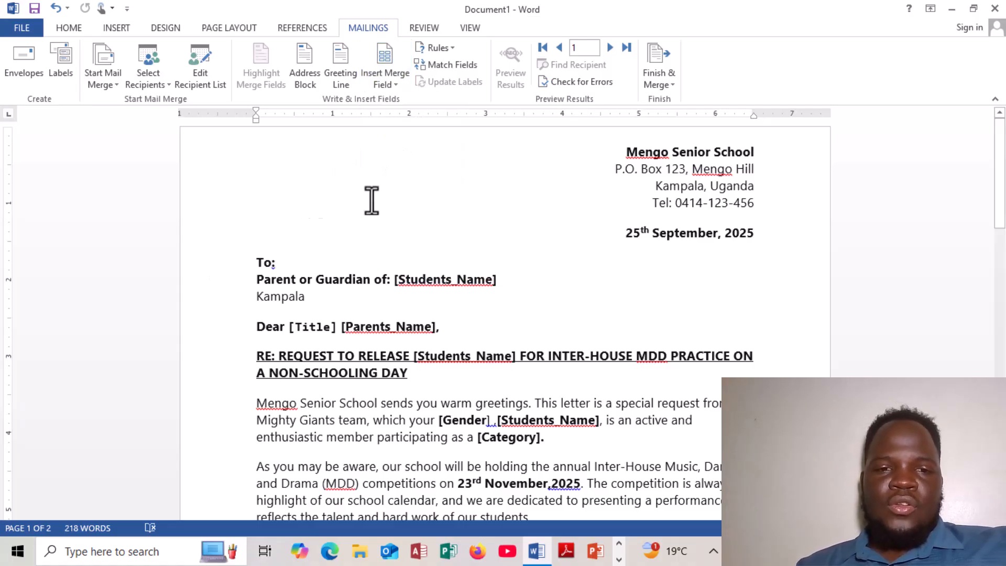
{"action": "left_click", "coordinate": [388, 281]}
{"action": "type", "text": ":"}
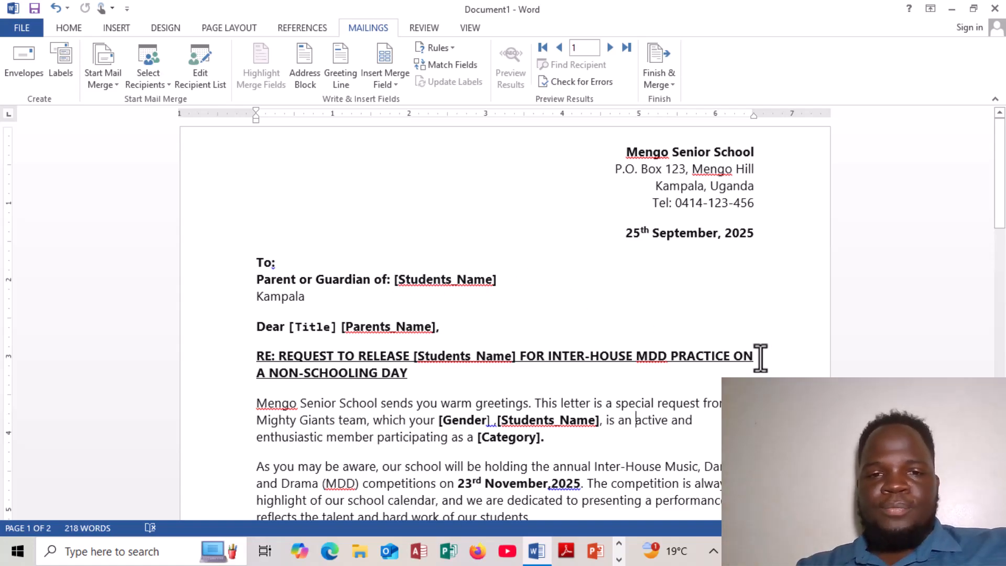
{"action": "scroll", "coordinate": [760, 359], "scroll_direction": "down", "scroll_amount": 1}
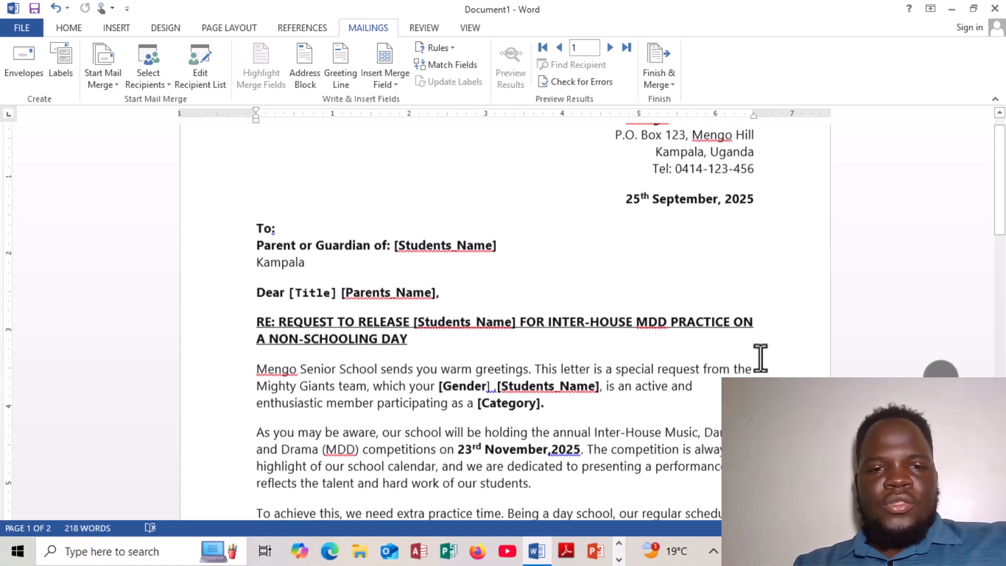
{"action": "scroll", "coordinate": [760, 358], "scroll_direction": "down", "scroll_amount": 1}
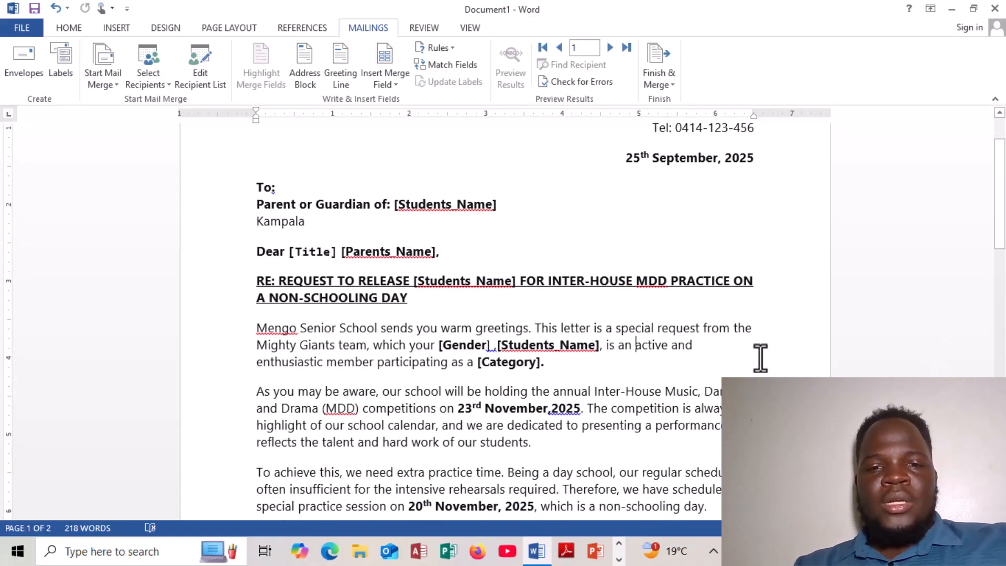
{"action": "scroll", "coordinate": [760, 358], "scroll_direction": "down", "scroll_amount": 1}
{"action": "scroll", "coordinate": [760, 359], "scroll_direction": "down", "scroll_amount": 1}
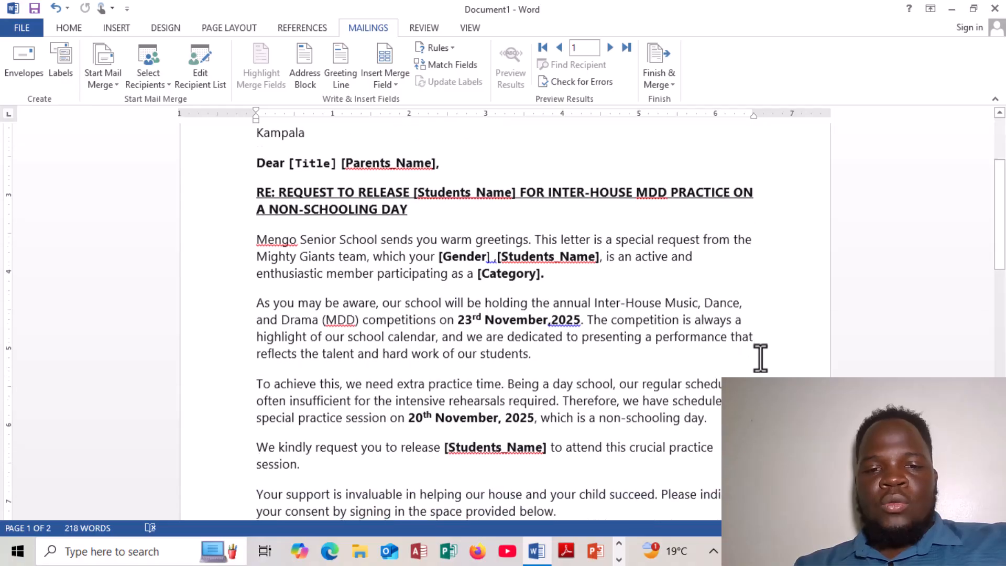
{"action": "scroll", "coordinate": [760, 358], "scroll_direction": "down", "scroll_amount": 3}
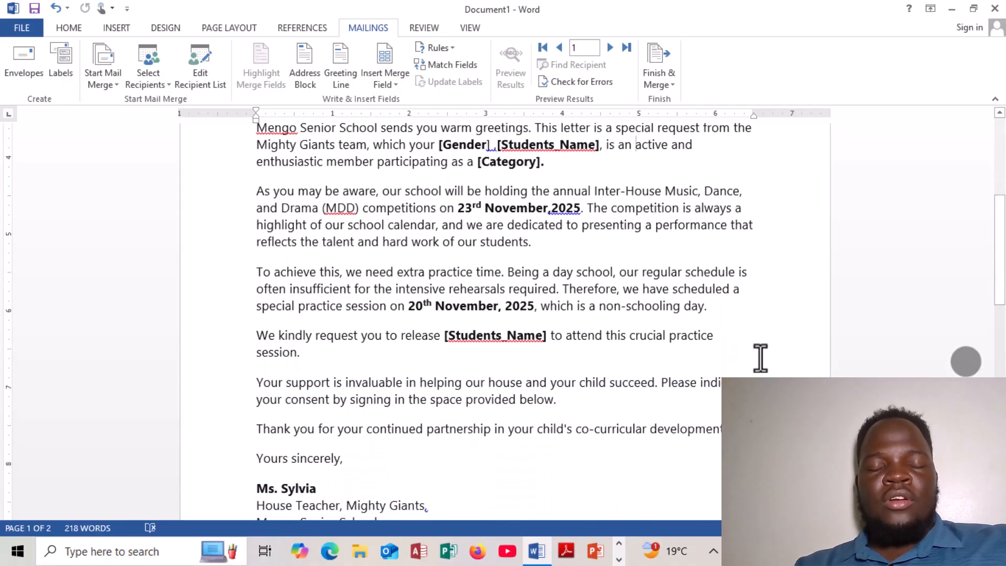
{"action": "scroll", "coordinate": [760, 359], "scroll_direction": "down", "scroll_amount": 2}
{"action": "scroll", "coordinate": [761, 359], "scroll_direction": "up", "scroll_amount": 3}
{"action": "scroll", "coordinate": [761, 359], "scroll_direction": "up", "scroll_amount": 2}
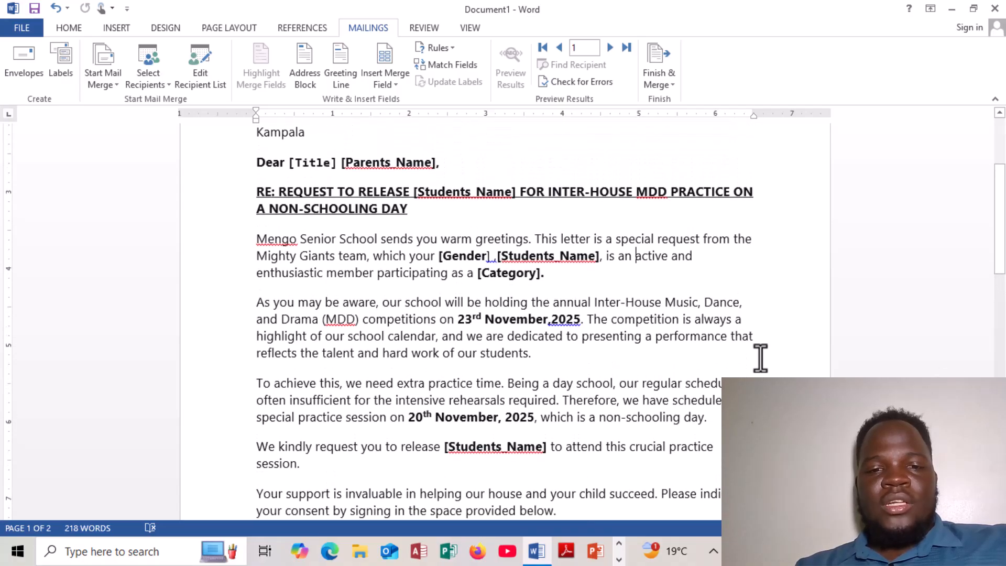
{"action": "scroll", "coordinate": [761, 358], "scroll_direction": "up", "scroll_amount": 3}
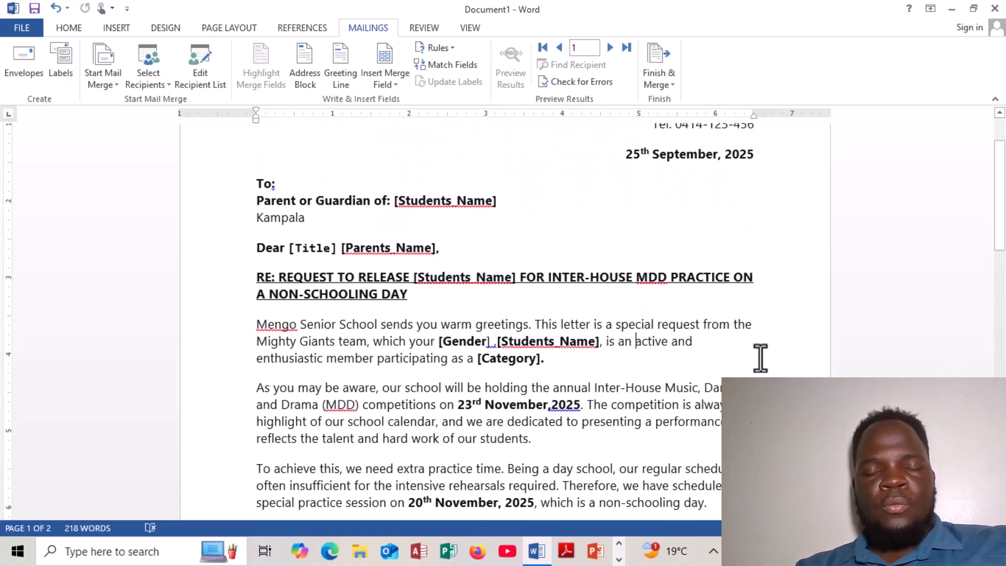
{"action": "scroll", "coordinate": [761, 358], "scroll_direction": "up", "scroll_amount": 2}
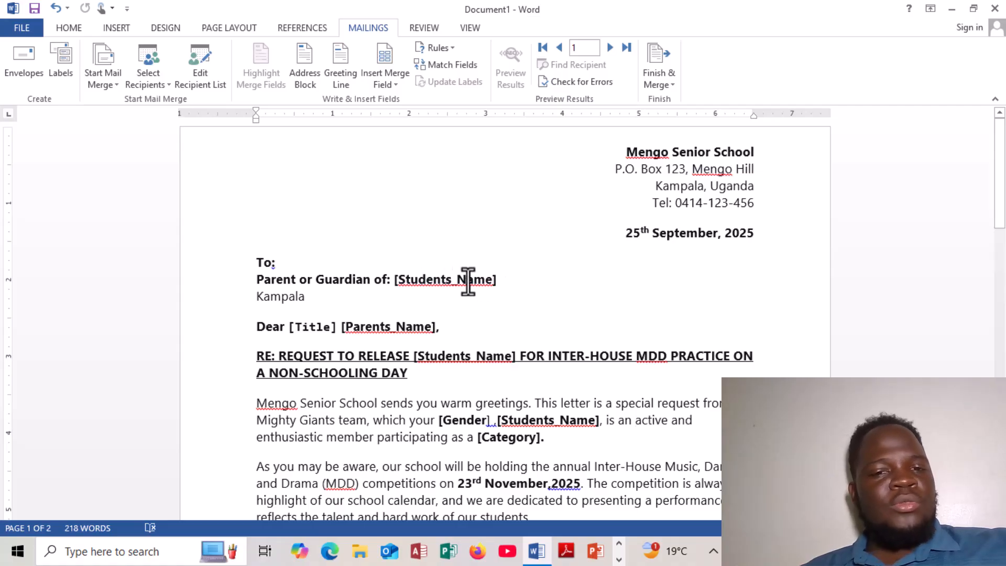
- Insert the Students_Name merge field directly after the [Students_Name] placeholder in the "Parent or Guardian of:" line
{"action": "left_click", "coordinate": [498, 279]}
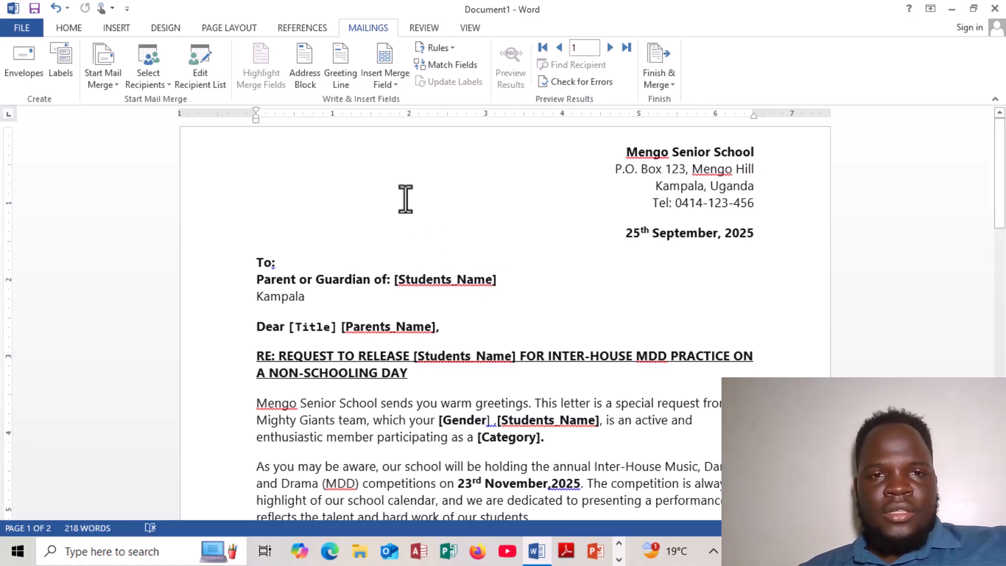
{"action": "left_click", "coordinate": [392, 82]}
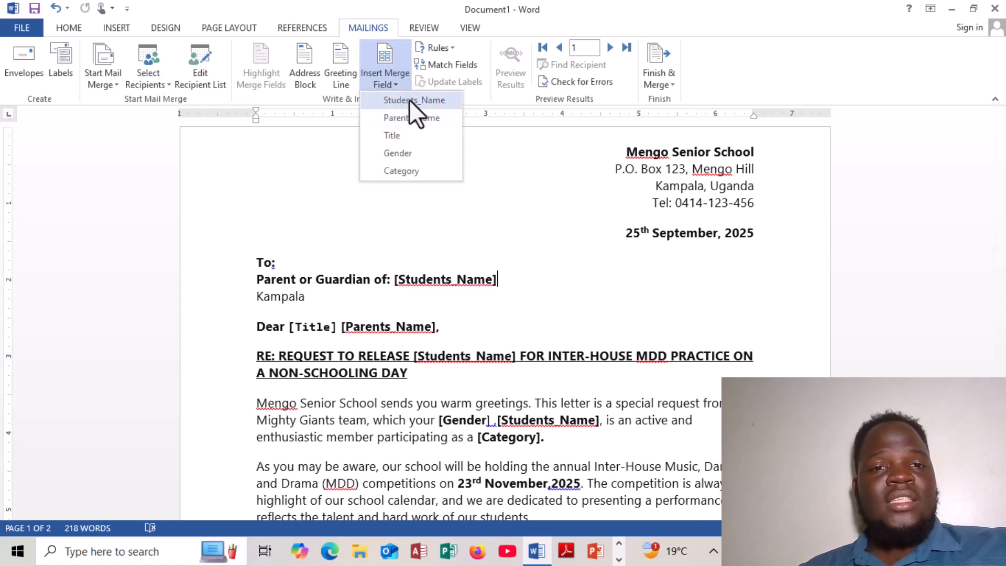
{"action": "left_click", "coordinate": [409, 99]}
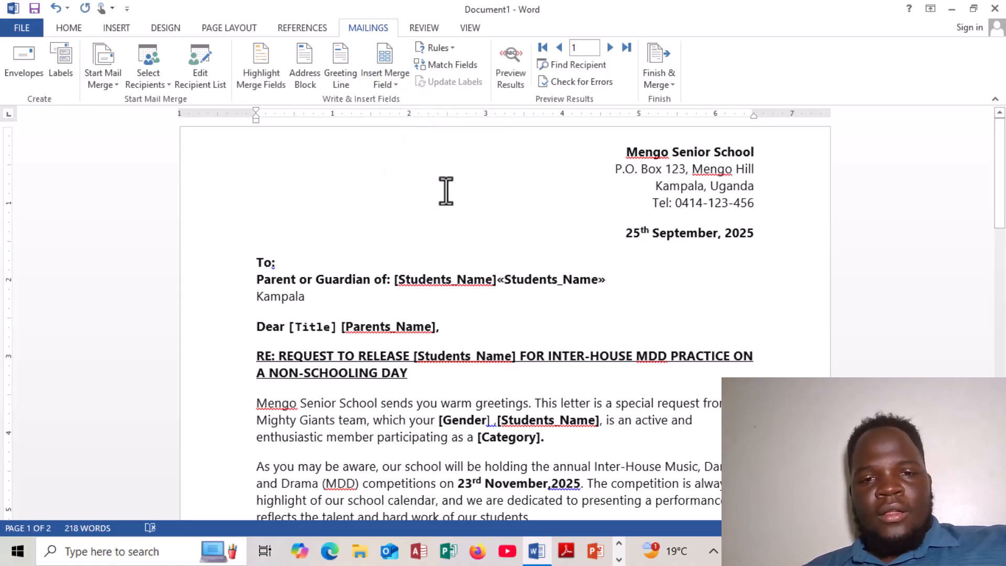
- Cut the bracketed [Students_Name] placeholder from the "Parent or Guardian of:" line, keeping the merge field
{"action": "left_click", "coordinate": [495, 281]}
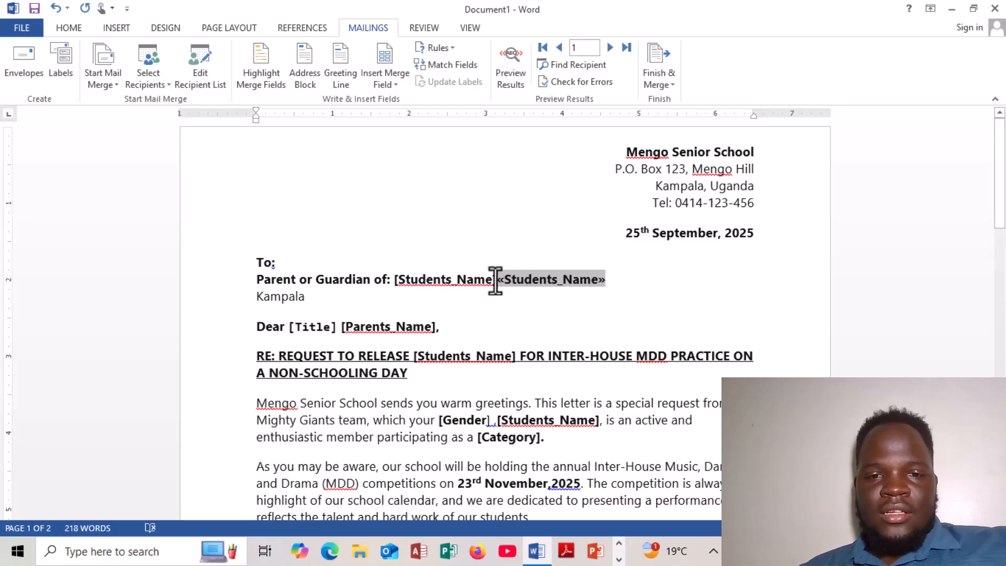
{"action": "double_click", "coordinate": [495, 279]}
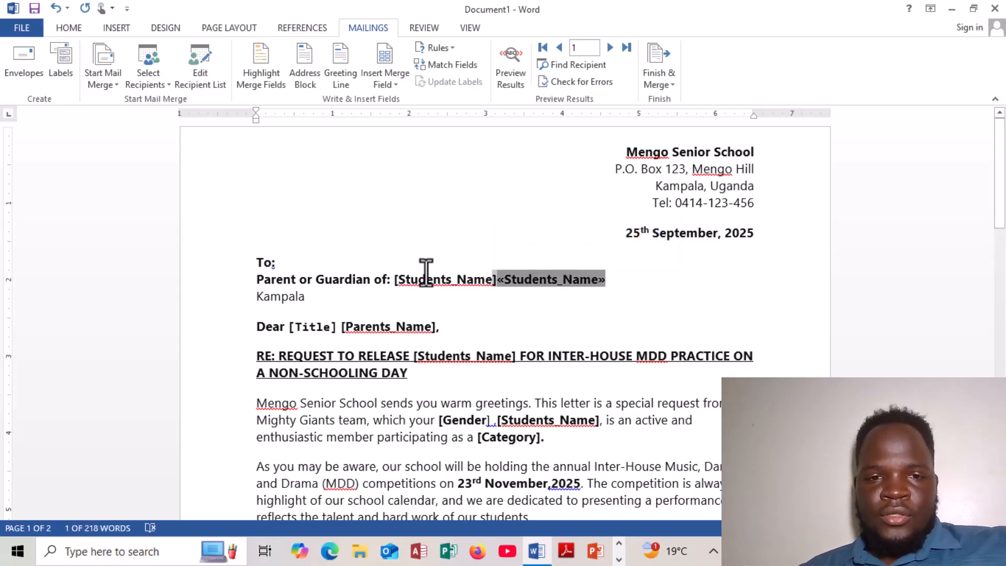
{"action": "left_click", "coordinate": [396, 278]}
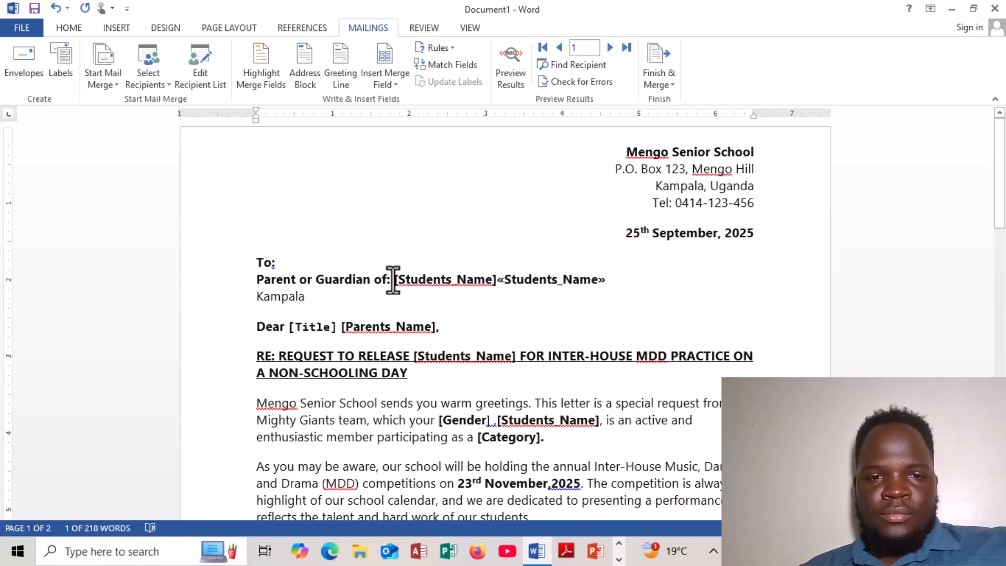
{"action": "left_click", "coordinate": [495, 287]}
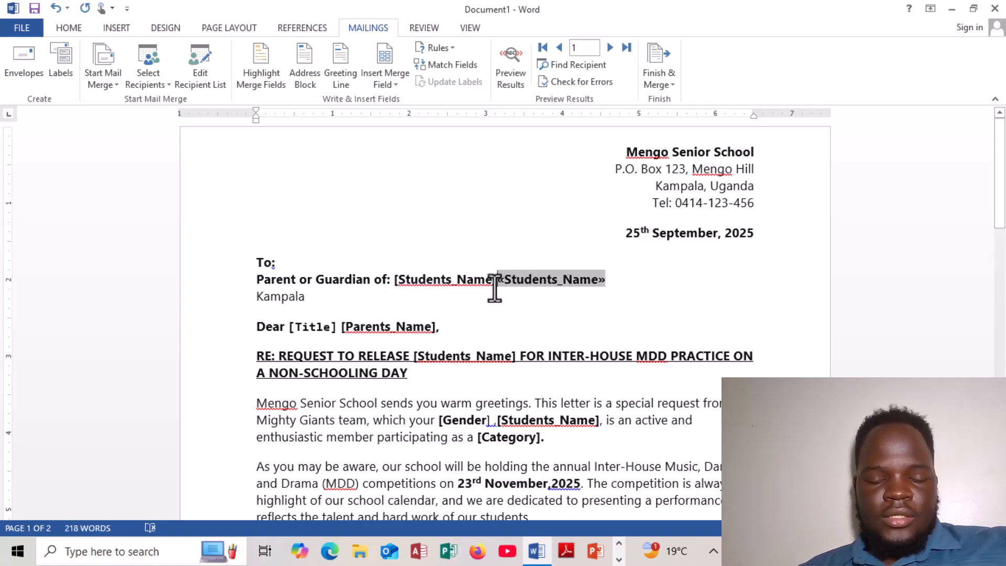
{"action": "mouse_move", "coordinate": [495, 287]}
{"action": "left_mouse_down"}
{"action": "mouse_move", "coordinate": [442, 294]}
{"action": "mouse_move", "coordinate": [392, 281]}
{"action": "left_mouse_up"}
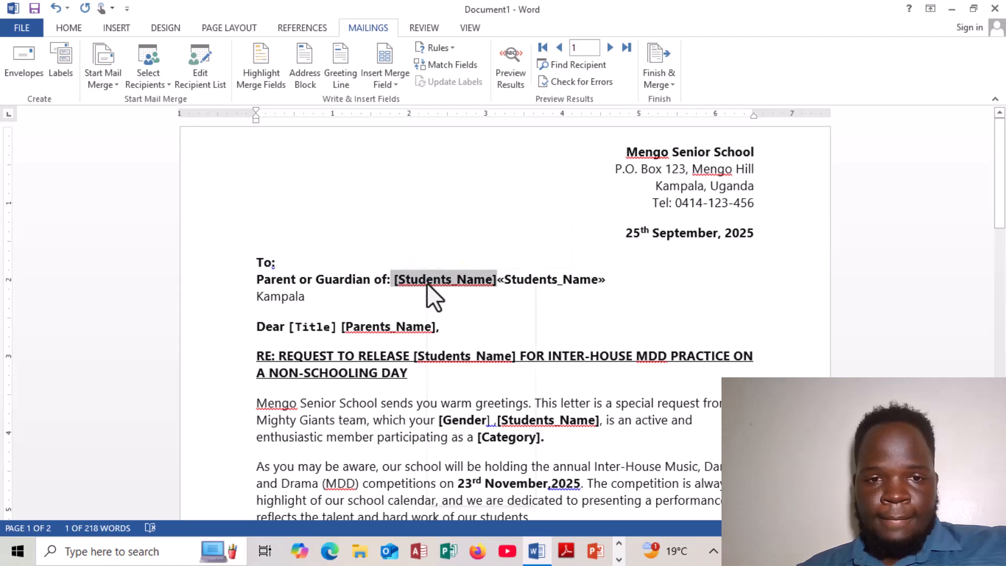
{"action": "right_click", "coordinate": [427, 282]}
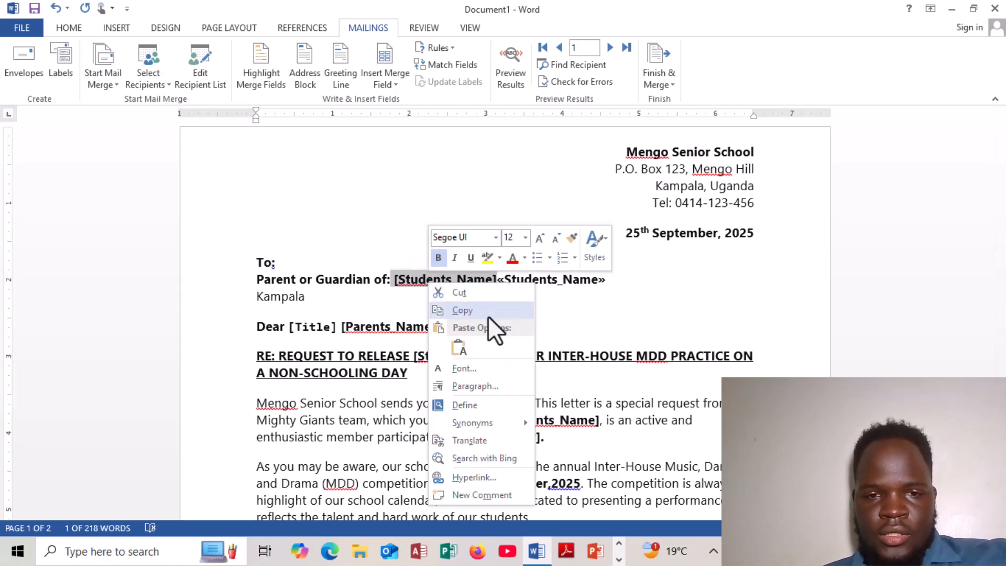
{"action": "left_click", "coordinate": [484, 295]}
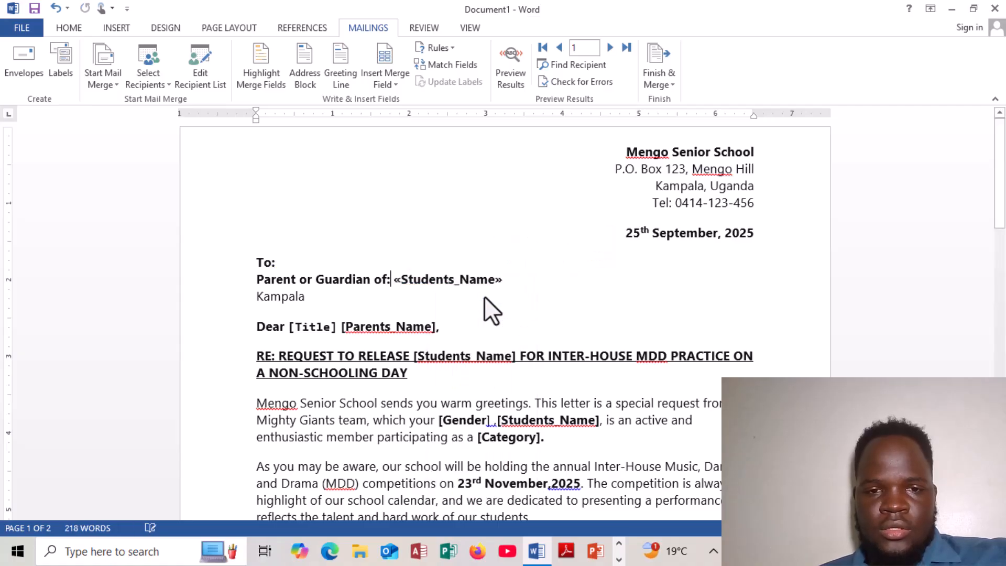
- Insert the Title merge field directly after the [Title] placeholder in the "Dear" salutation
{"action": "left_click", "coordinate": [335, 329]}
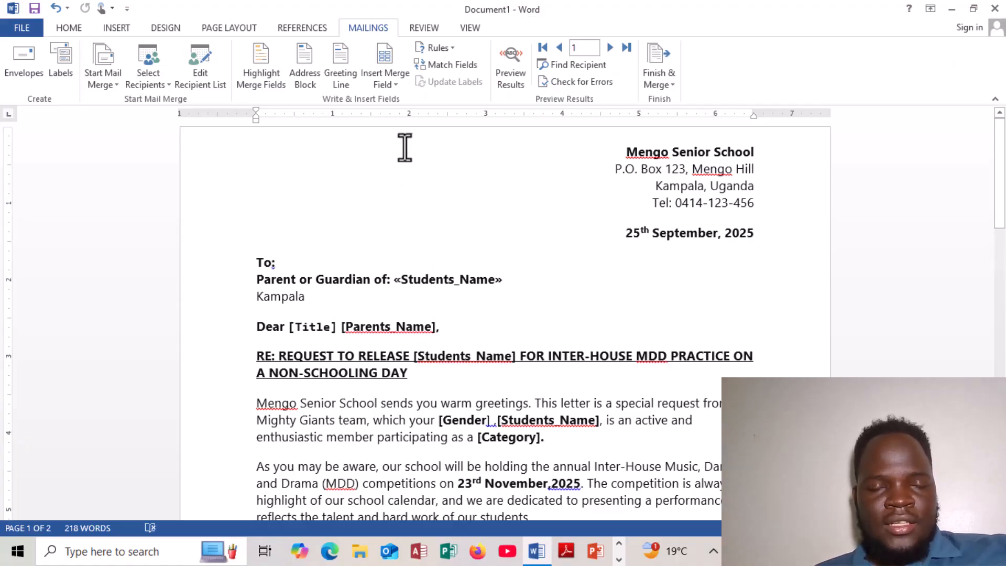
{"action": "left_click", "coordinate": [392, 83]}
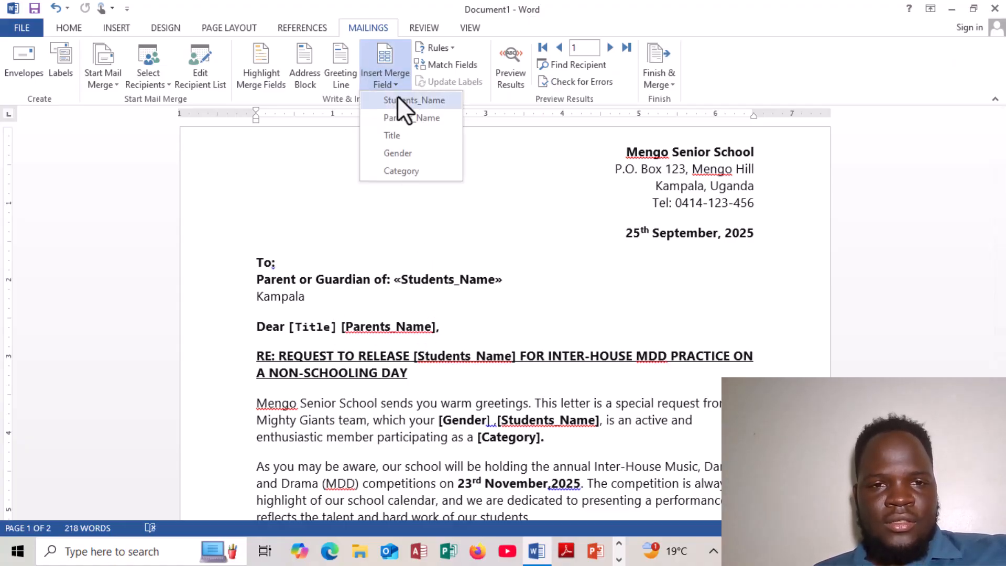
{"action": "left_click", "coordinate": [402, 134]}
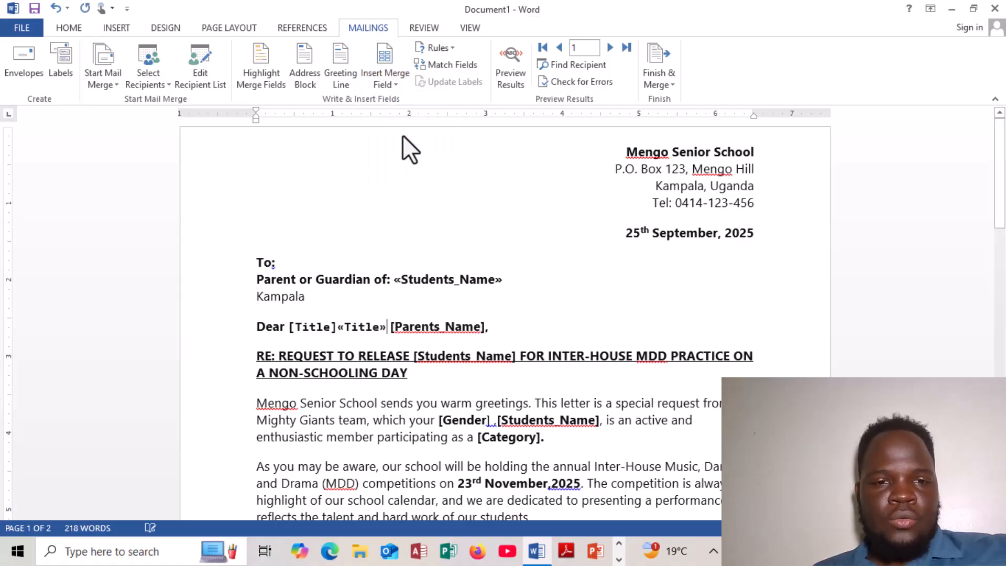
- Delete the bracketed [Title] placeholder from the "Dear" salutation, keeping the Title merge field
{"action": "left_click", "coordinate": [336, 326]}
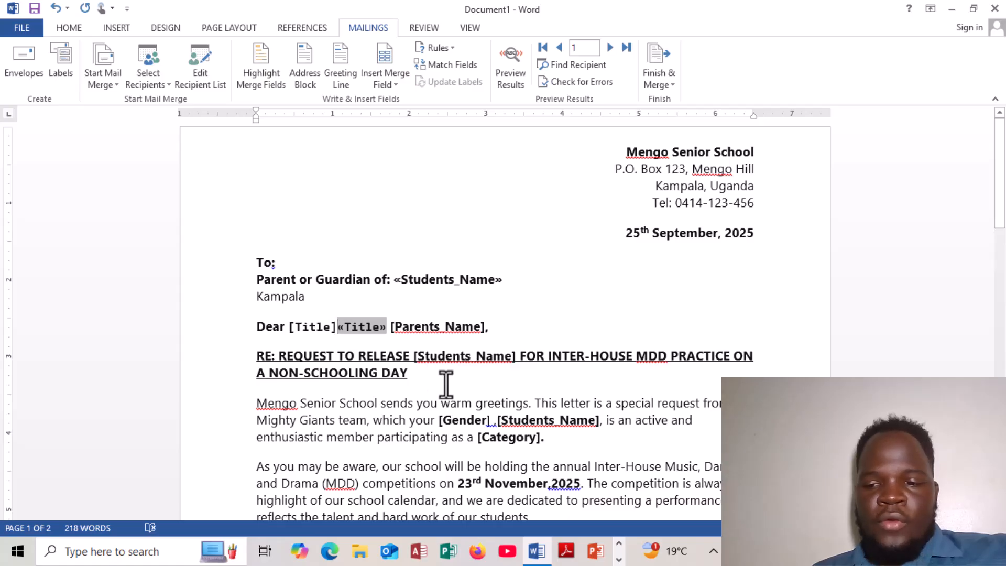
{"action": "key", "text": "BackSpace"}
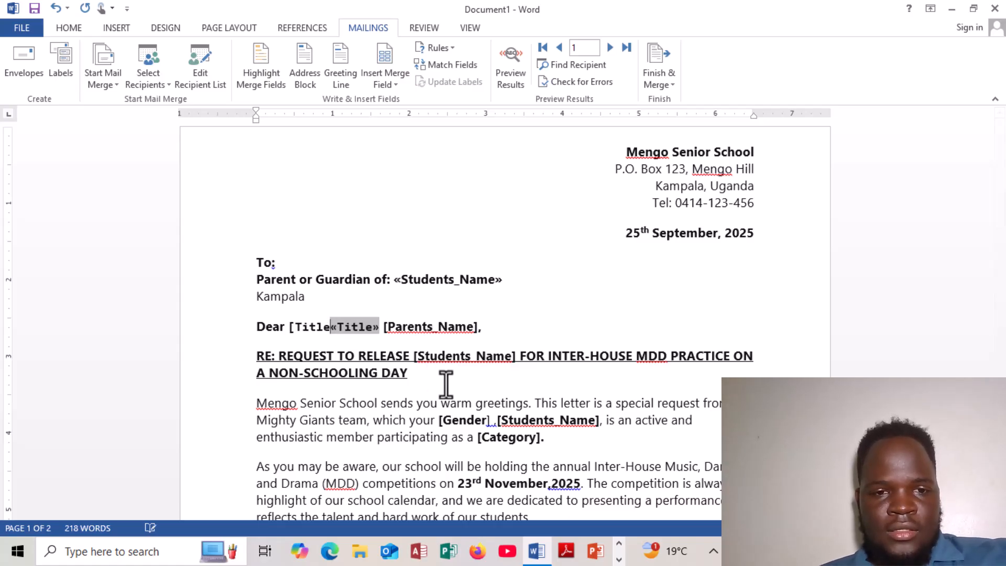
{"action": "key", "text": "BackSpace"}
{"action": "key", "text": "BackSpace"}
{"action": "key", "text": "BackSpace"}
{"action": "key", "text": "BackSpace"}
{"action": "key", "text": "BackSpace"}
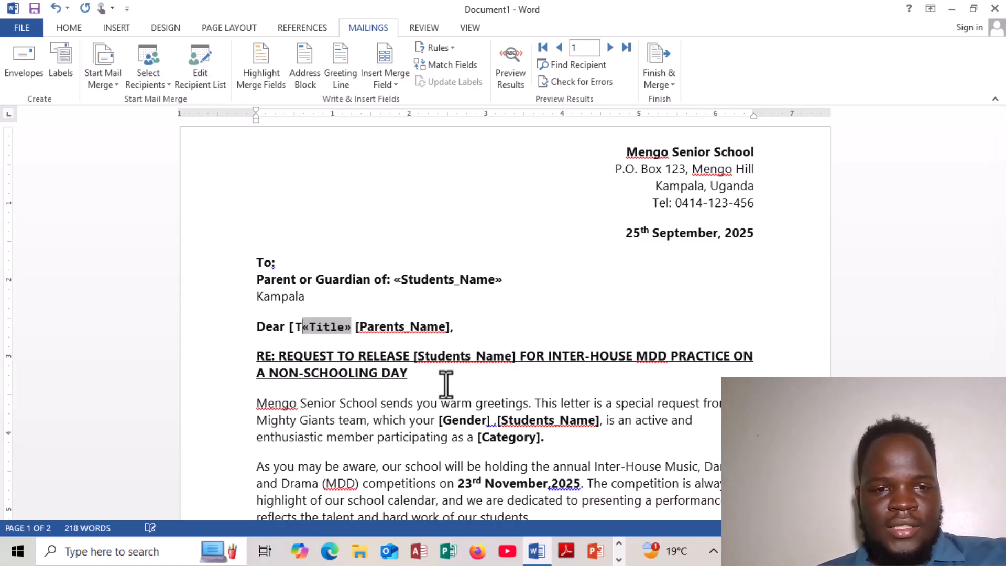
{"action": "key", "text": "BackSpace"}
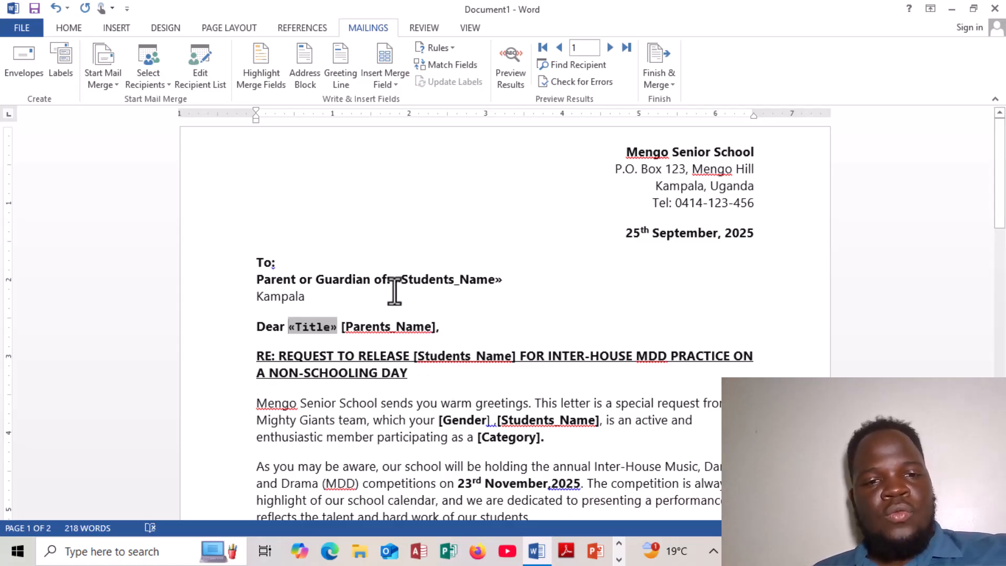
- Insert the Parents_Name merge field directly after the [Parents_Name] placeholder in the "Dear" salutation
{"action": "left_click", "coordinate": [435, 326]}
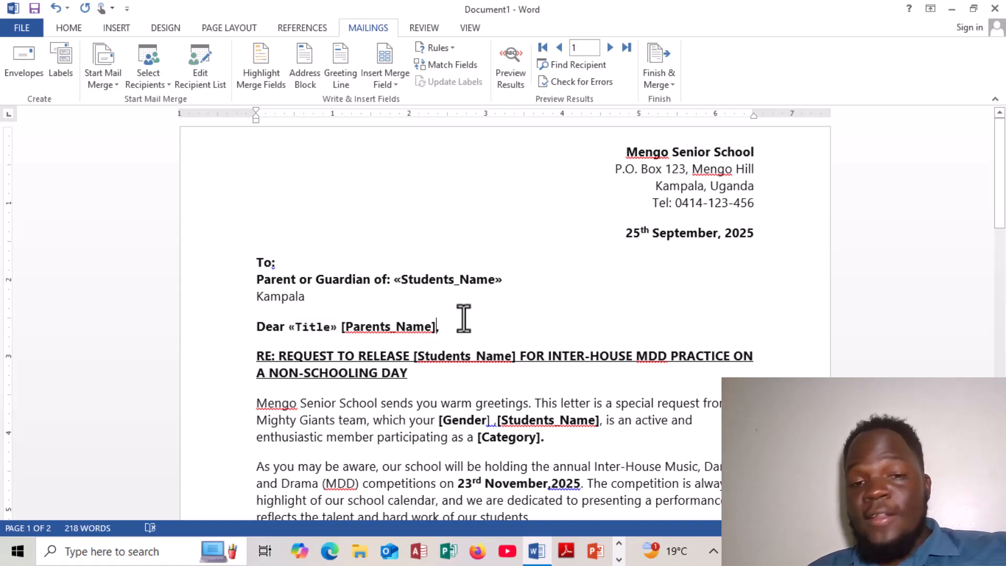
{"action": "left_click", "coordinate": [394, 87]}
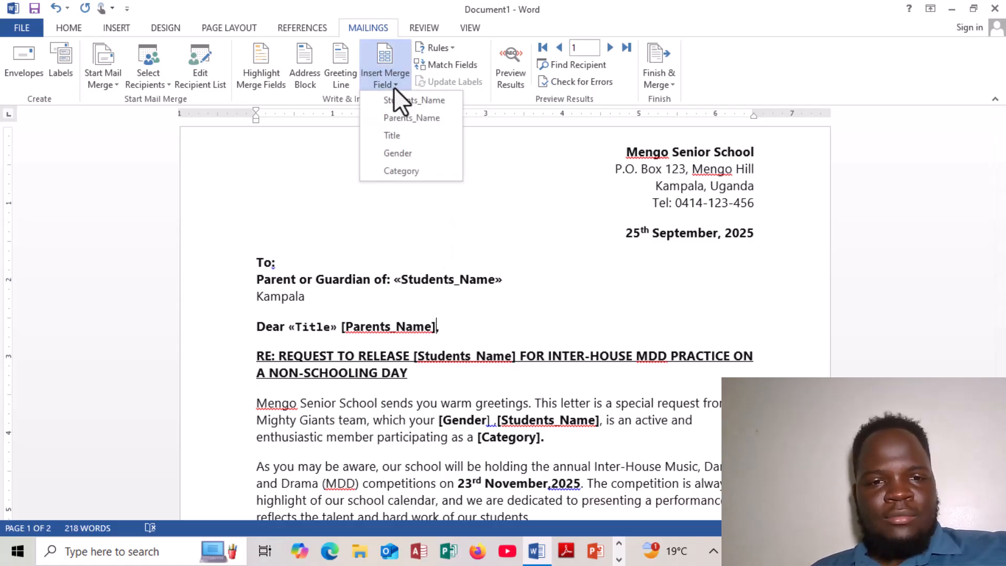
{"action": "left_click", "coordinate": [407, 118]}
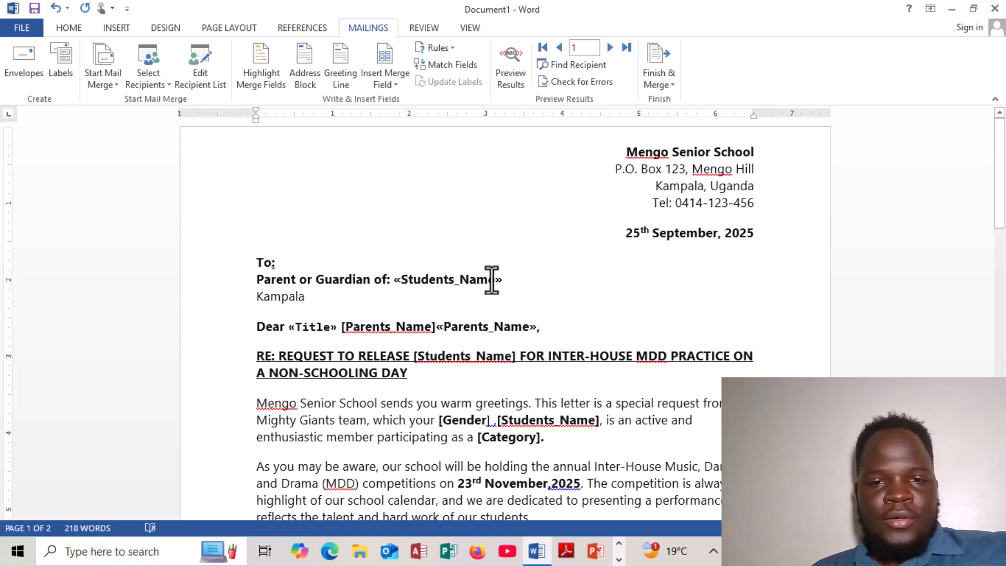
- Delete the bracketed [Parents_Name] placeholder from the salutation, keeping the merge field and the comma after it
{"action": "left_click", "coordinate": [433, 335]}
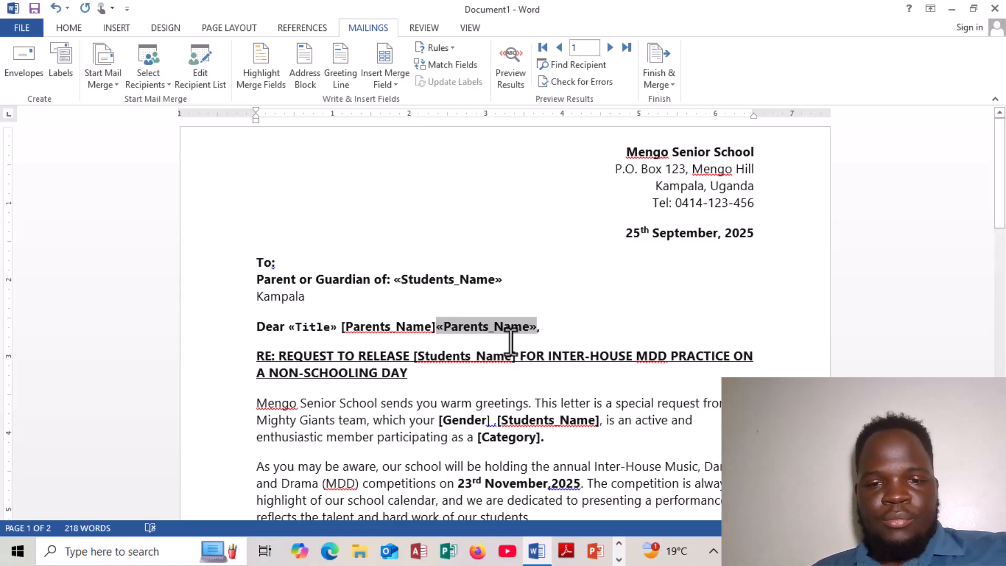
{"action": "key", "text": "BackSpace"}
{"action": "key", "text": "BackSpace"}
{"action": "key", "text": "BackSpace"}
{"action": "key", "text": "BackSpace"}
{"action": "key", "text": "BackSpace"}
{"action": "key", "text": "BackSpace"}
{"action": "key", "text": "BackSpace"}
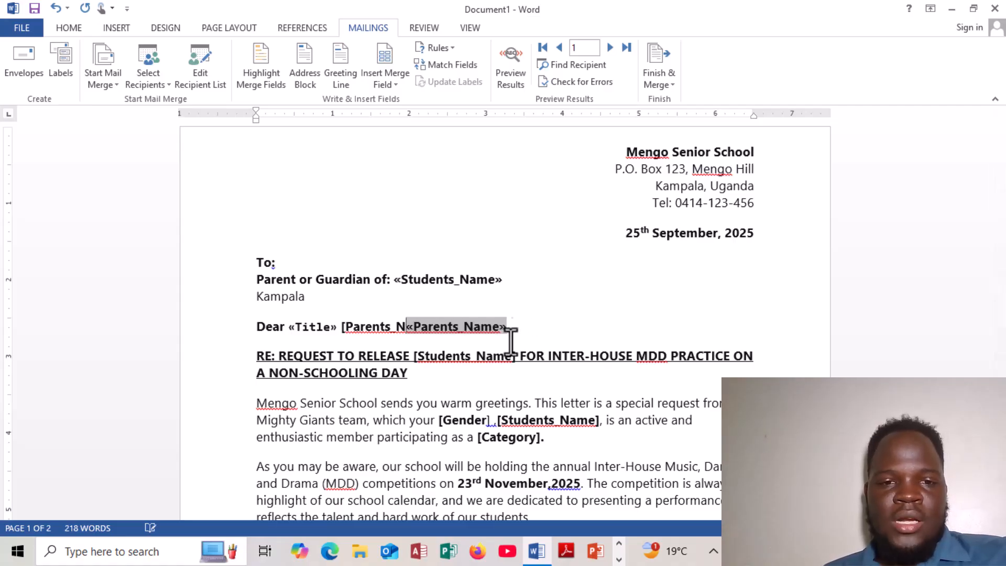
{"action": "key", "text": "BackSpace"}
{"action": "key", "text": "BackSpace"}
{"action": "key", "text": "BackSpace"}
{"action": "key", "text": "BackSpace"}
{"action": "key", "text": "BackSpace"}
{"action": "key", "text": "BackSpace"}
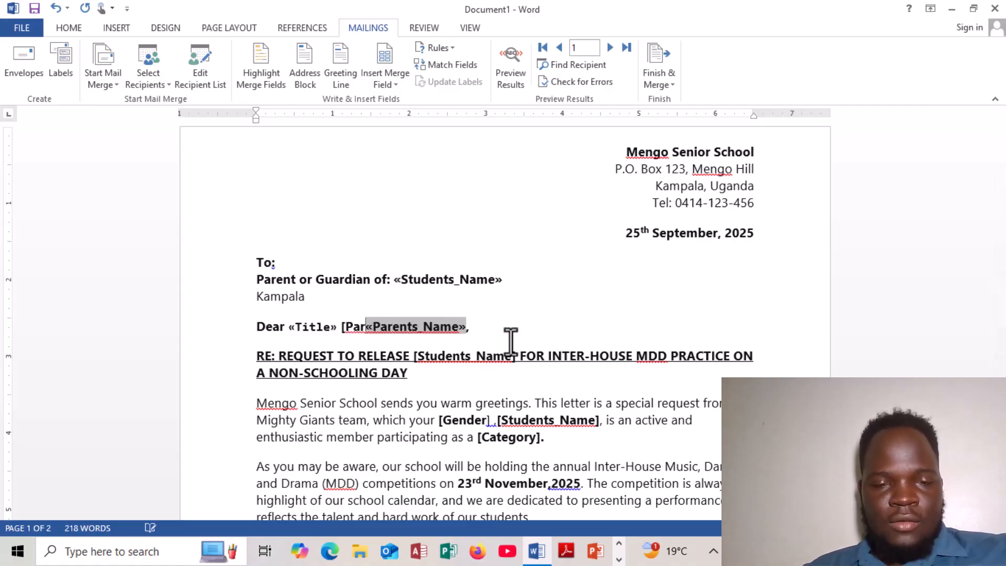
{"action": "key", "text": "BackSpace"}
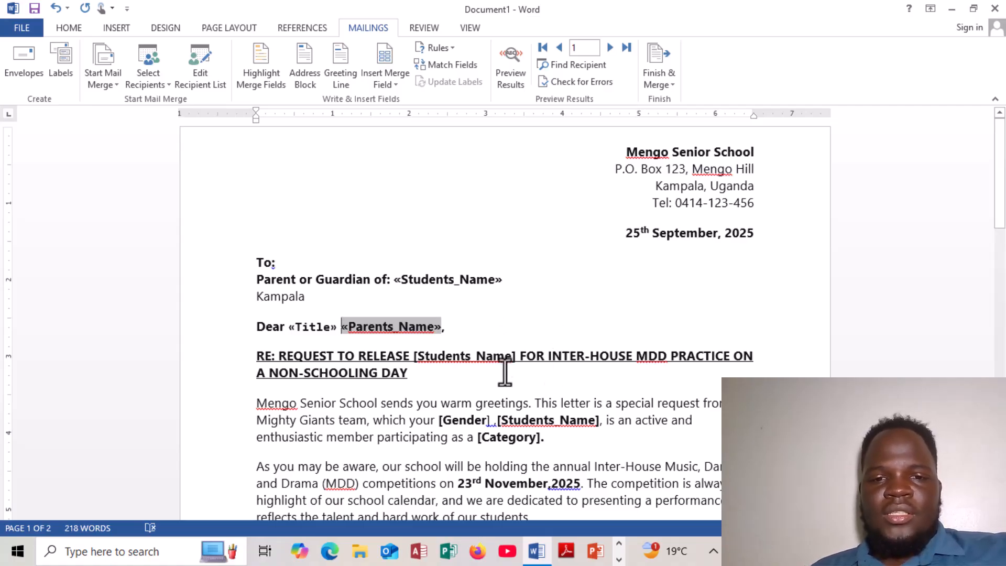
{"action": "left_click", "coordinate": [503, 387]}
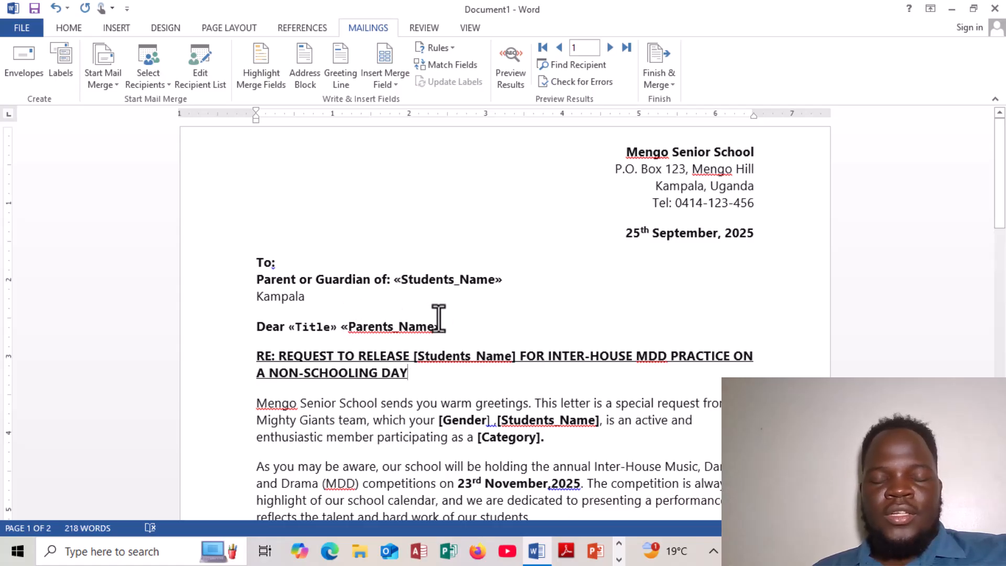
- Insert the Gender merge field directly before the [Gender] placeholder in the first body paragraph, after "which your"
{"action": "left_click", "coordinate": [437, 421]}
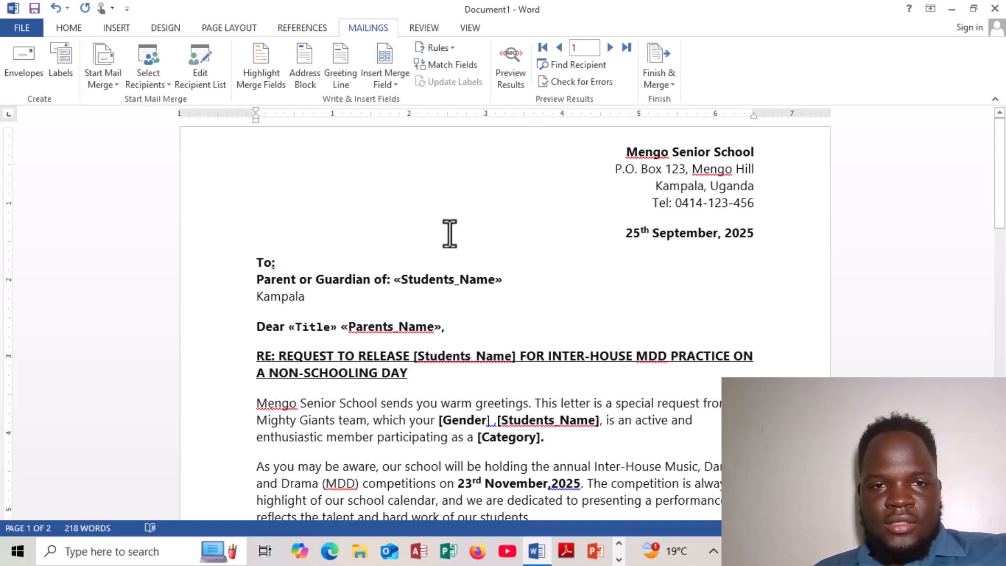
{"action": "left_click", "coordinate": [394, 77]}
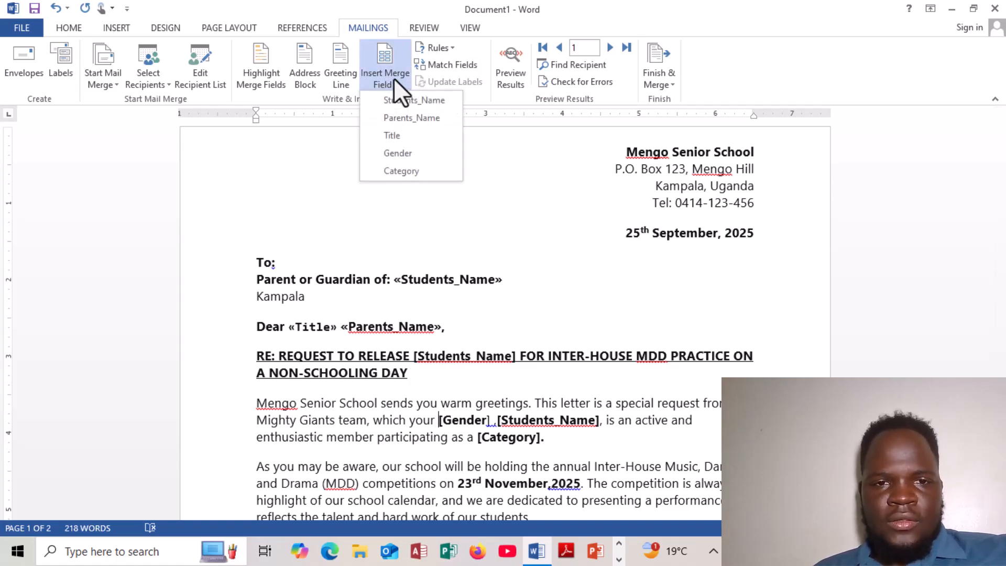
{"action": "left_click", "coordinate": [407, 151]}
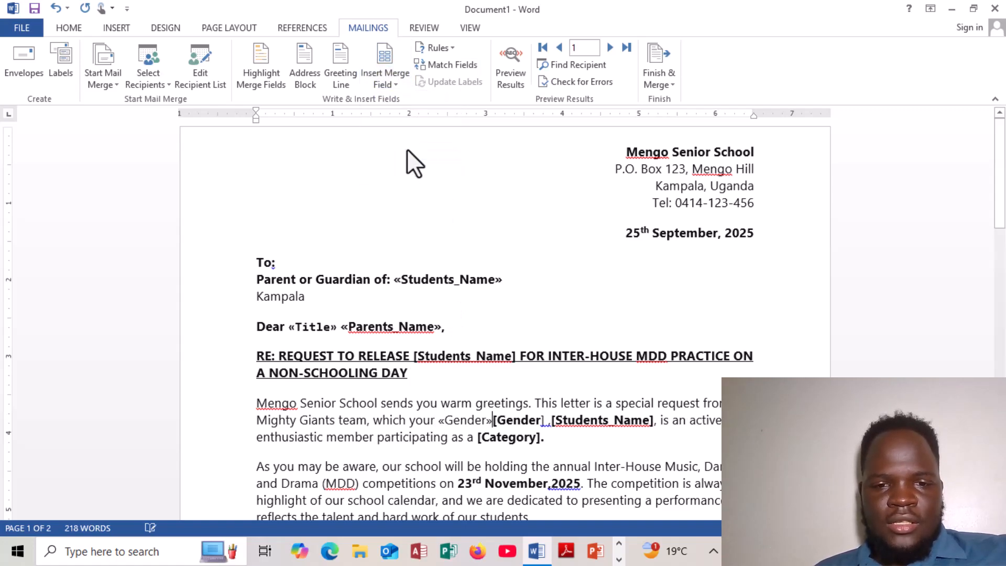
- Delete the bracketed [Gender] placeholder from the first body paragraph, keeping the Gender merge field
{"action": "left_click", "coordinate": [546, 422]}
{"action": "key", "text": "BackSpace"}
{"action": "key", "text": "BackSpace"}
{"action": "key", "text": "BackSpace"}
{"action": "key", "text": "BackSpace"}
{"action": "key", "text": "BackSpace"}
{"action": "key", "text": "BackSpace"}
{"action": "key", "text": "BackSpace"}
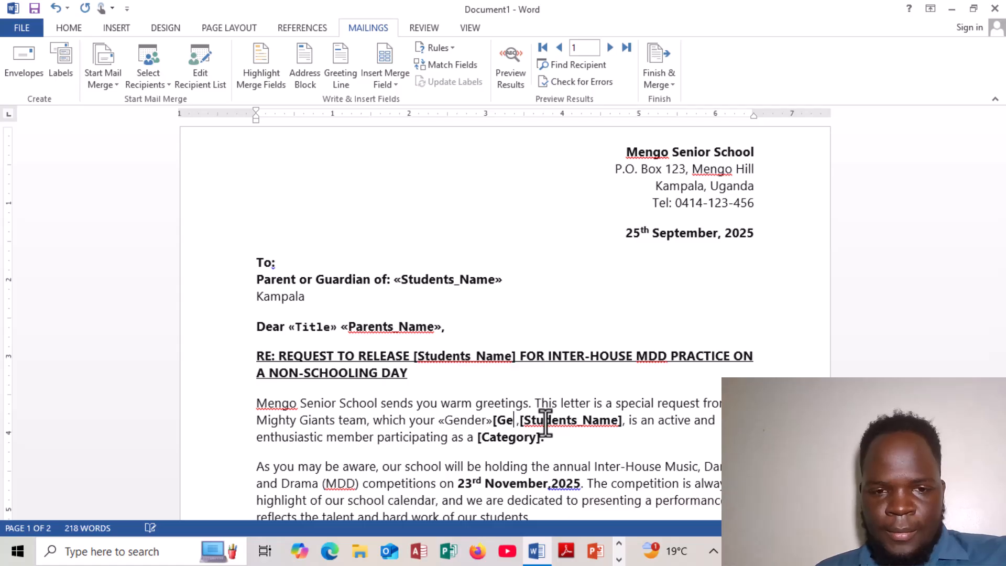
{"action": "key", "text": "BackSpace"}
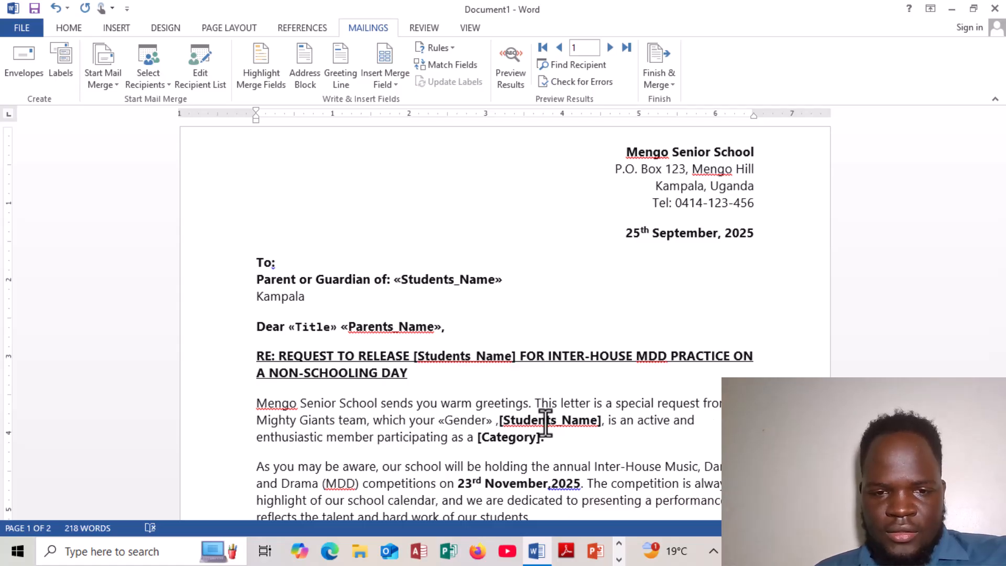
- Insert the Students_Name merge field directly after the [Students_Name] placeholder in the first body paragraph
{"action": "left_click", "coordinate": [602, 422]}
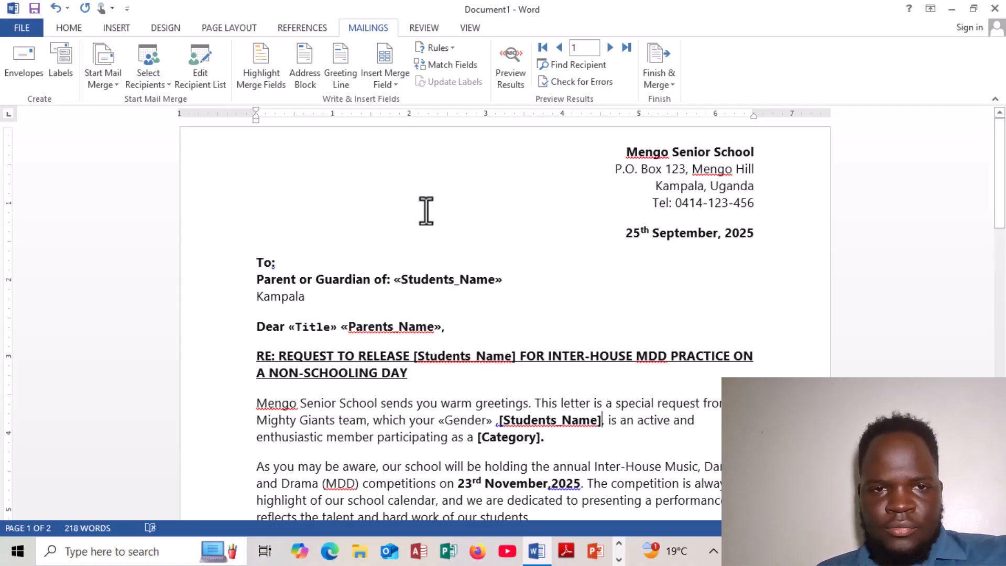
{"action": "left_click", "coordinate": [386, 79]}
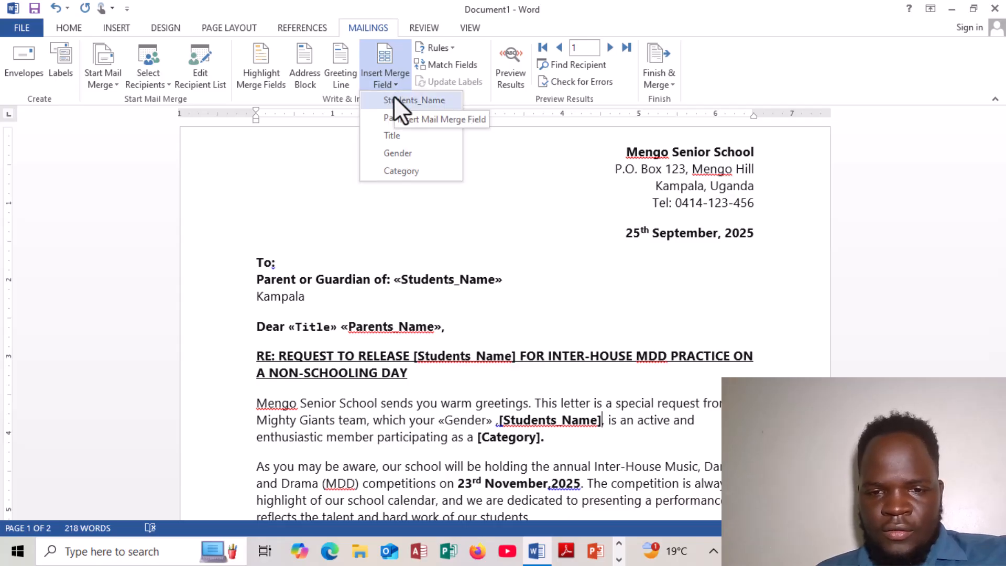
{"action": "left_click", "coordinate": [402, 98]}
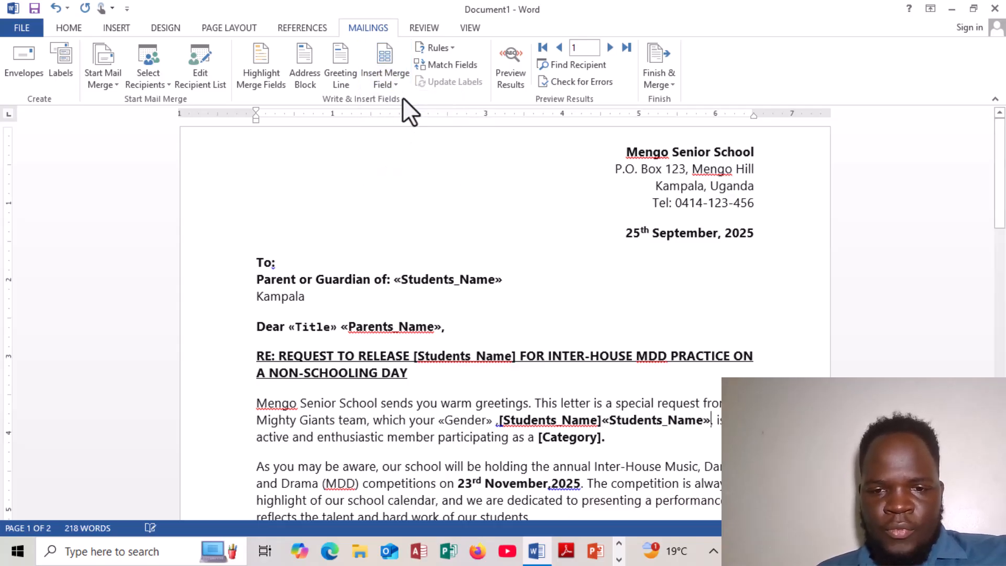
- Delete the bracketed [Students_Name] placeholder from the first body paragraph, keeping the merge field
{"action": "left_click", "coordinate": [601, 426]}
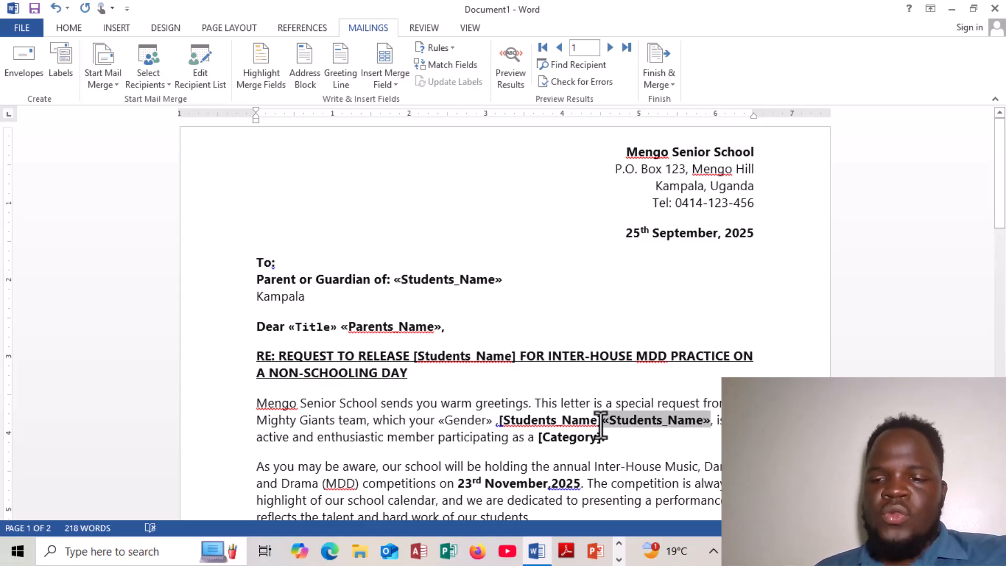
{"action": "key", "text": "BackSpace"}
{"action": "key", "text": "BackSpace"}
{"action": "key", "text": "BackSpace"}
{"action": "key", "text": "BackSpace"}
{"action": "key", "text": "BackSpace"}
{"action": "key", "text": "BackSpace"}
{"action": "key", "text": "BackSpace"}
{"action": "key", "text": "BackSpace"}
{"action": "key", "text": "BackSpace"}
{"action": "key", "text": "BackSpace"}
{"action": "key", "text": "BackSpace"}
{"action": "key", "text": "BackSpace"}
{"action": "key", "text": "BackSpace"}
{"action": "key", "text": "BackSpace"}
{"action": "key", "text": "BackSpace"}
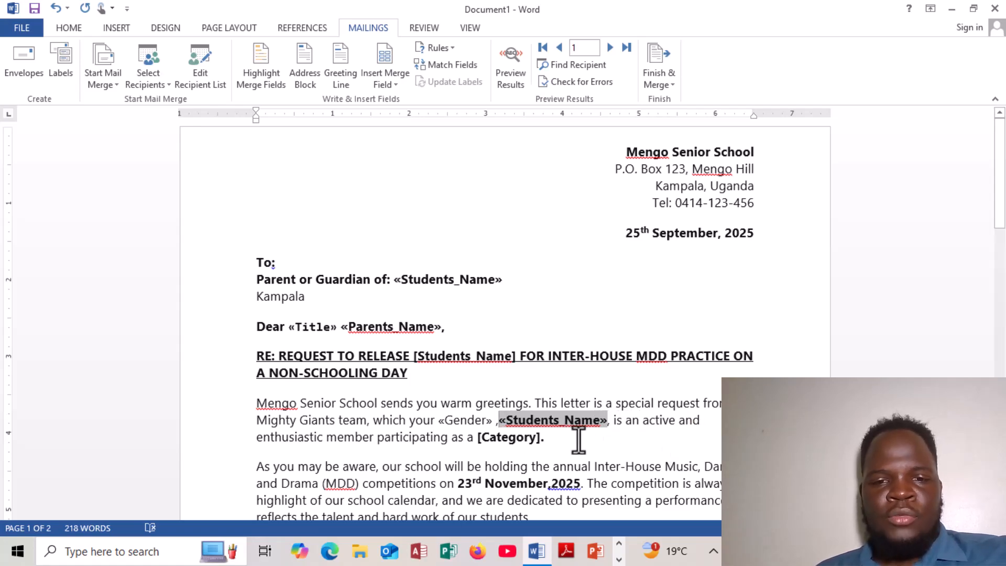
- Insert the Category merge field directly after the [Category] placeholder, before the full stop ending the first body paragraph
{"action": "left_click", "coordinate": [539, 439]}
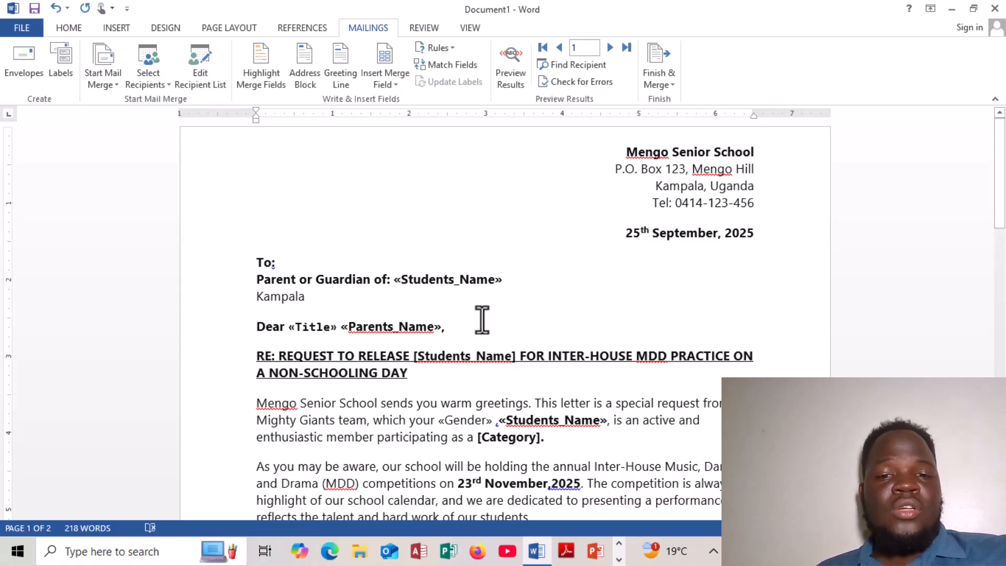
{"action": "left_click", "coordinate": [387, 84]}
{"action": "left_click", "coordinate": [417, 173]}
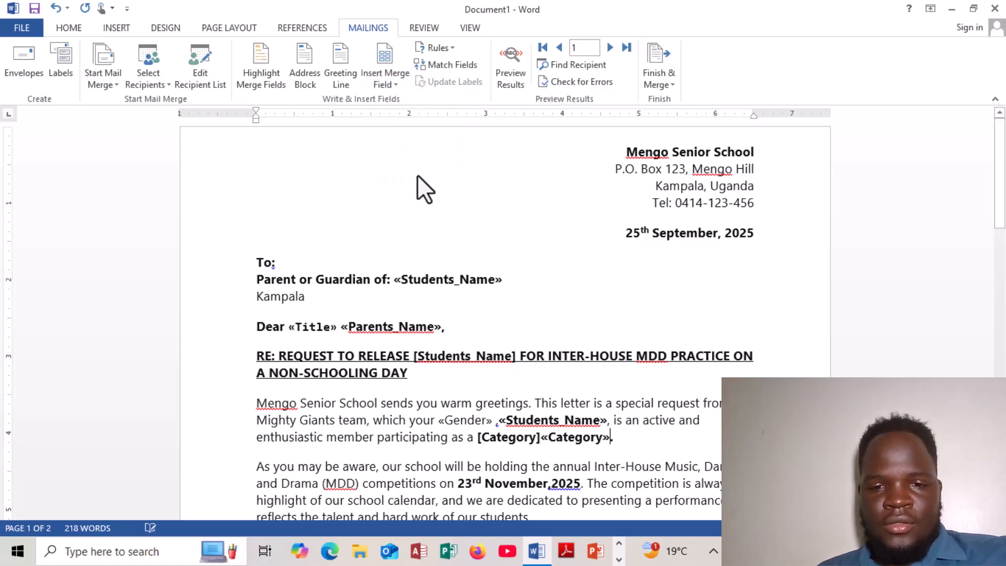
- Delete the bracketed [Category] placeholder after "participating as a", keeping the Category merge field
{"action": "left_click", "coordinate": [541, 437]}
{"action": "key", "text": "BackSpace"}
{"action": "key", "text": "BackSpace"}
{"action": "key", "text": "BackSpace"}
{"action": "key", "text": "BackSpace"}
{"action": "key", "text": "BackSpace"}
{"action": "key", "text": "BackSpace"}
{"action": "key", "text": "BackSpace"}
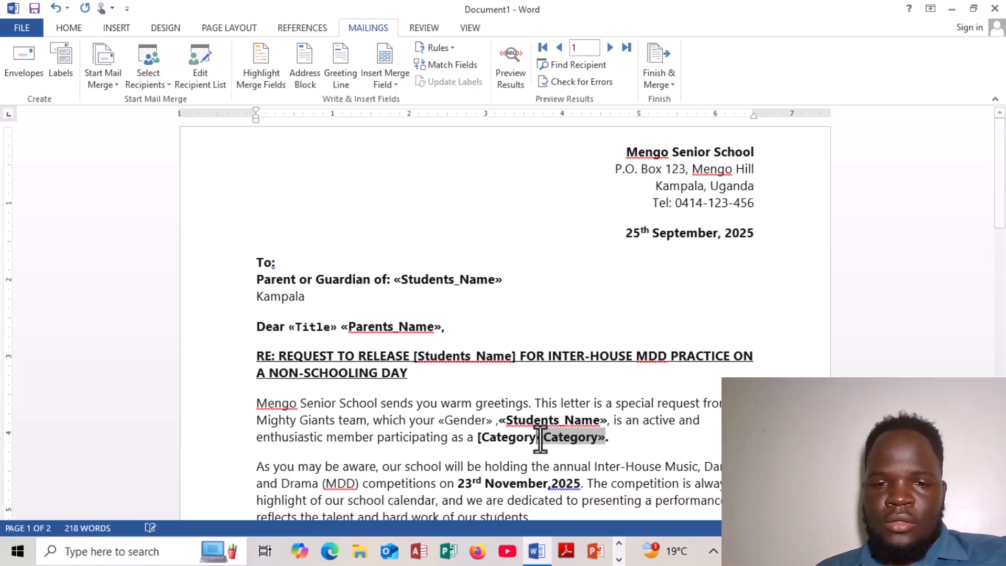
{"action": "key", "text": "BackSpace"}
{"action": "key", "text": "BackSpace"}
{"action": "key", "text": "BackSpace"}
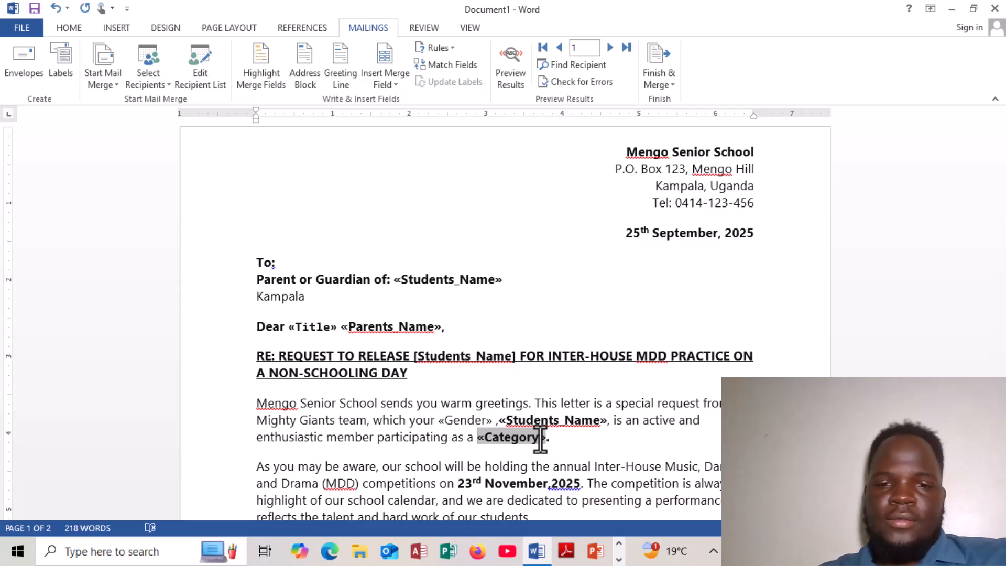
- Insert the Students_Name merge field directly after the [Students_Name] placeholder in the "We kindly request you to release" sentence
{"action": "scroll", "coordinate": [541, 438], "scroll_direction": "down", "scroll_amount": 4}
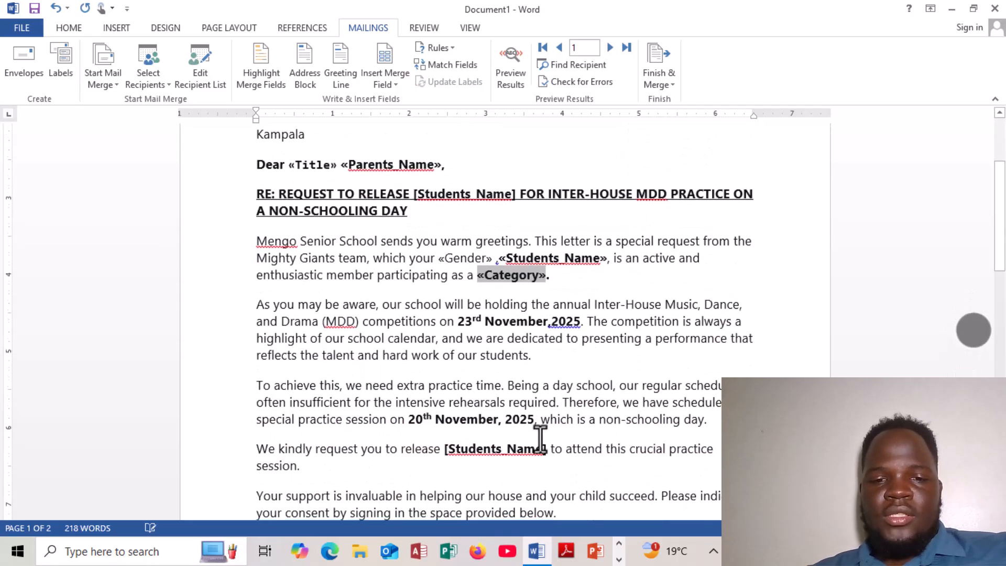
{"action": "scroll", "coordinate": [540, 438], "scroll_direction": "down", "scroll_amount": 2}
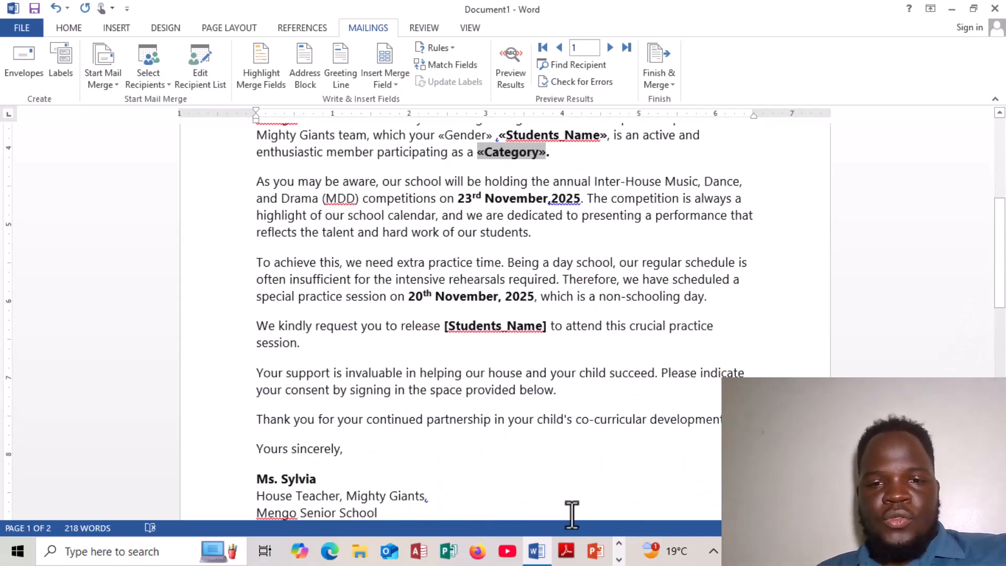
{"action": "left_click", "coordinate": [547, 331]}
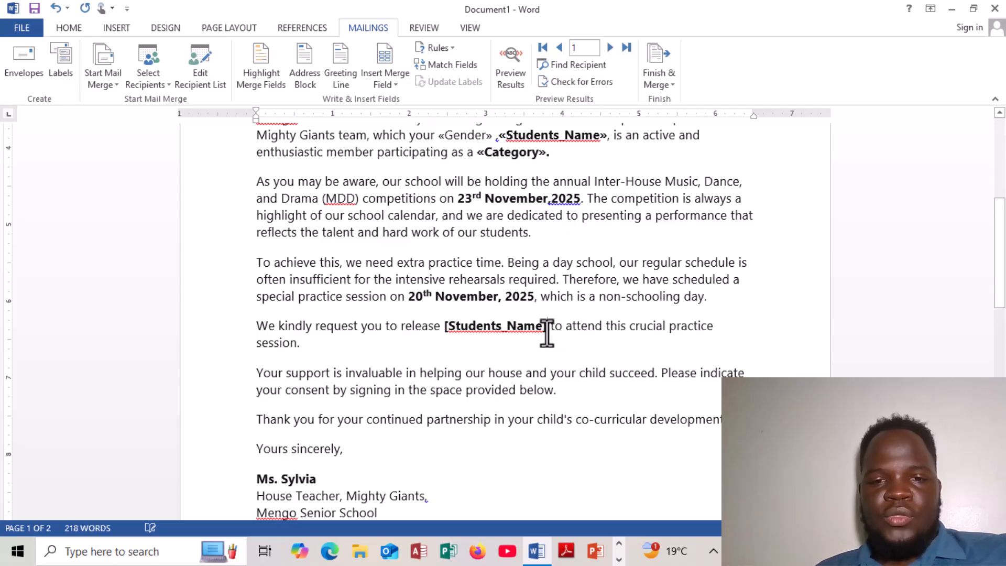
{"action": "left_click", "coordinate": [385, 80]}
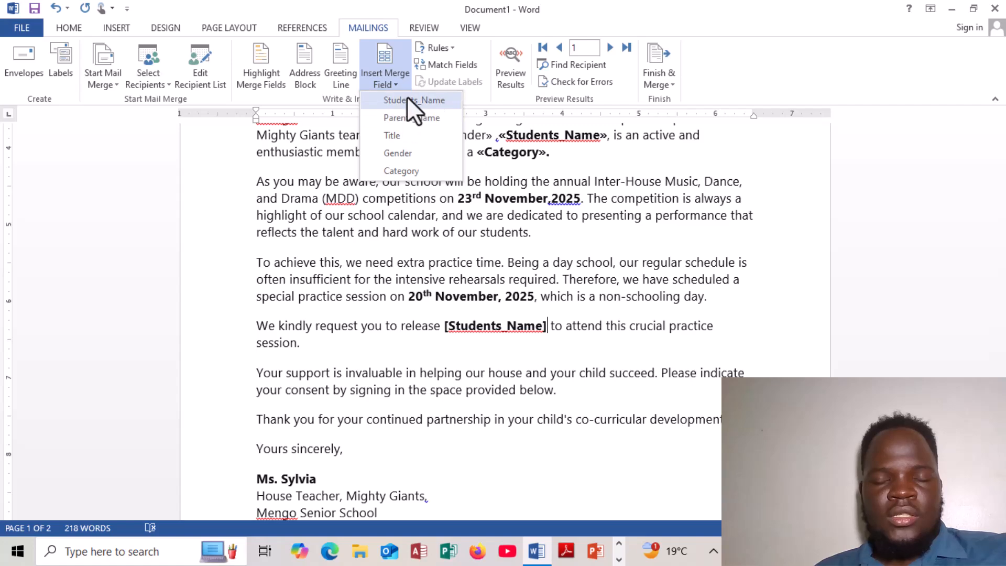
{"action": "left_click", "coordinate": [407, 100]}
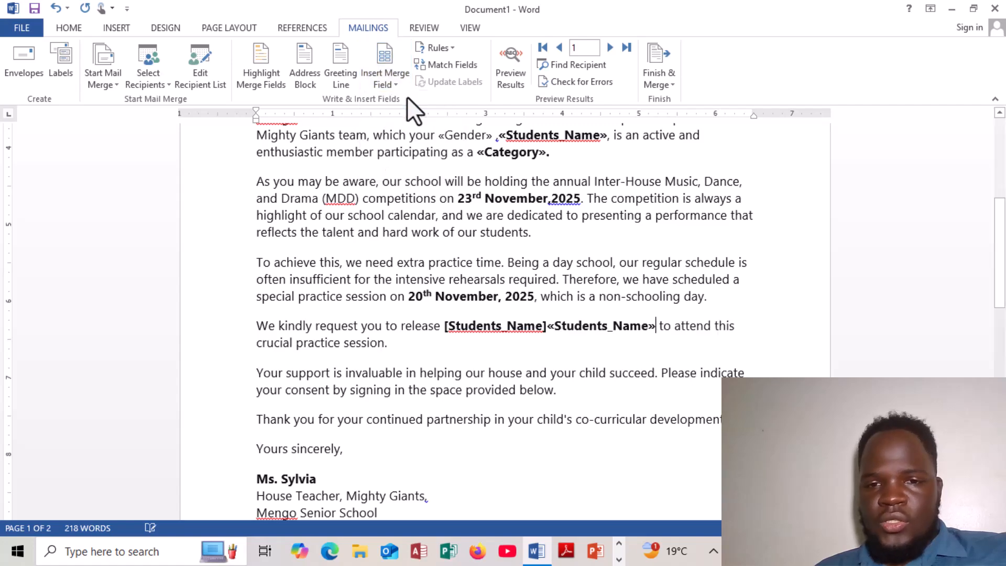
- Delete the bracketed [Students_Name] placeholder from the "We kindly request you to release" sentence, keeping the merge field
{"action": "left_click", "coordinate": [548, 339]}
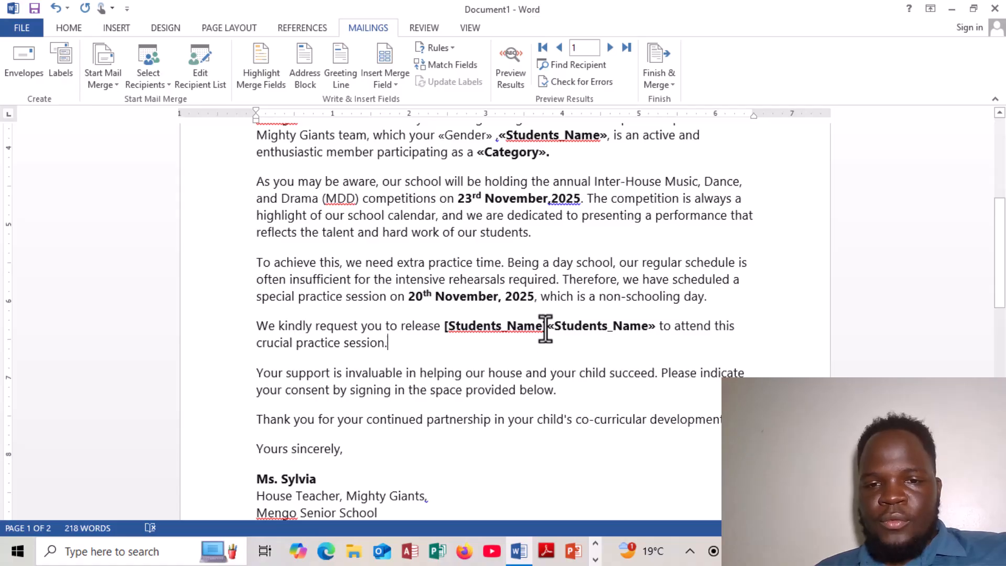
{"action": "left_click", "coordinate": [546, 328]}
{"action": "key", "text": "BackSpace"}
{"action": "key", "text": "BackSpace"}
{"action": "key", "text": "BackSpace"}
{"action": "key", "text": "BackSpace"}
{"action": "key", "text": "BackSpace"}
{"action": "key", "text": "BackSpace"}
{"action": "key", "text": "BackSpace"}
{"action": "key", "text": "BackSpace"}
{"action": "key", "text": "BackSpace"}
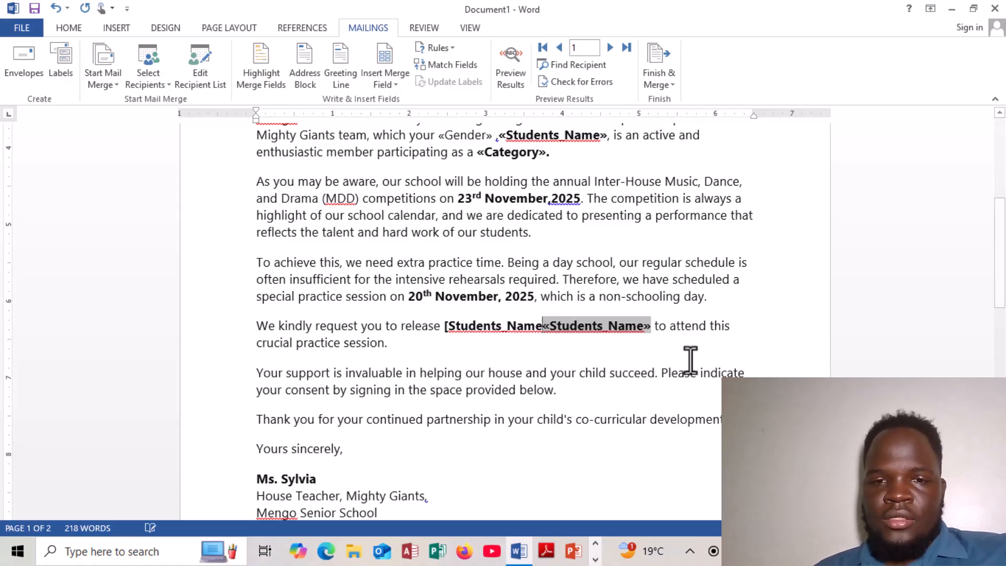
{"action": "key", "text": "BackSpace"}
{"action": "key", "text": "BackSpace"}
{"action": "key", "text": "BackSpace"}
{"action": "key", "text": "BackSpace"}
{"action": "key", "text": "BackSpace"}
{"action": "key", "text": "BackSpace"}
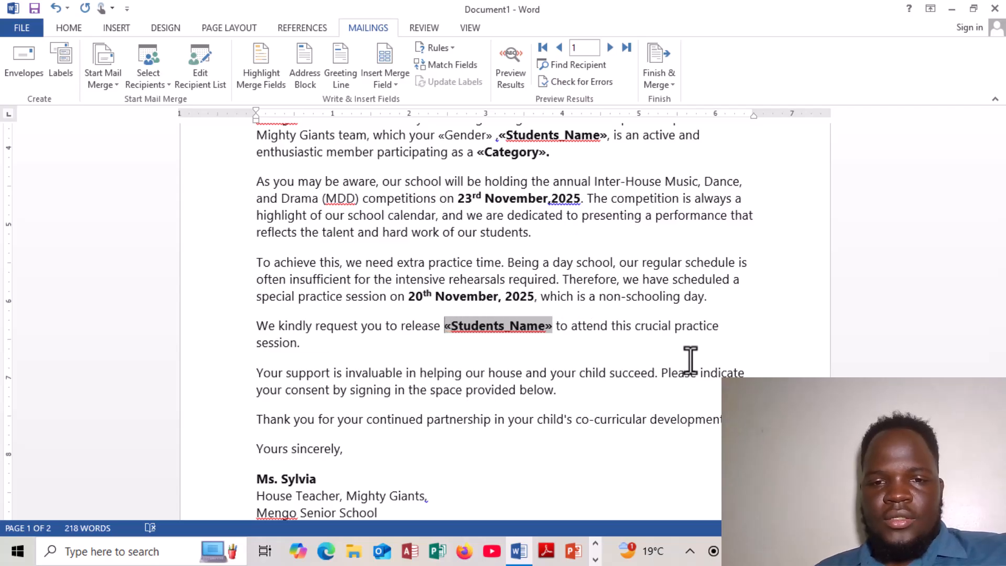
{"action": "scroll", "coordinate": [696, 436], "scroll_direction": "down", "scroll_amount": 5}
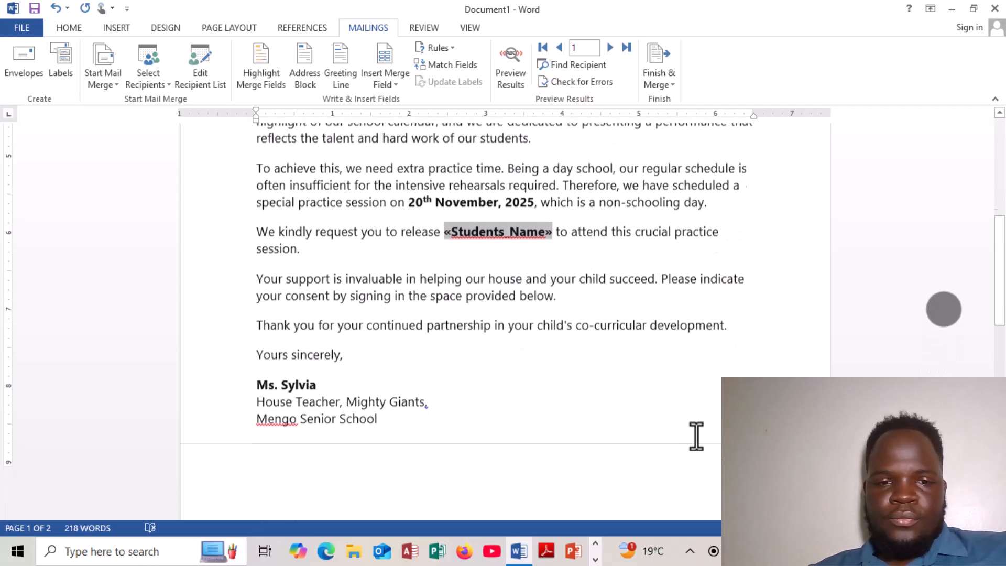
- Finish the mail merge by generating editable individual letters for all records in a new document
{"action": "scroll", "coordinate": [696, 436], "scroll_direction": "up", "scroll_amount": 3}
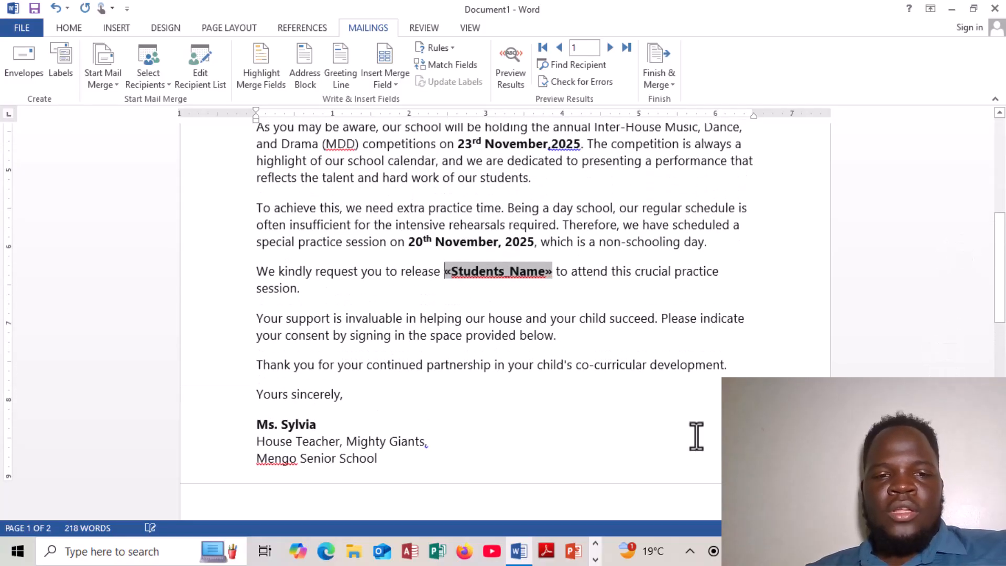
{"action": "scroll", "coordinate": [696, 436], "scroll_direction": "up", "scroll_amount": 3}
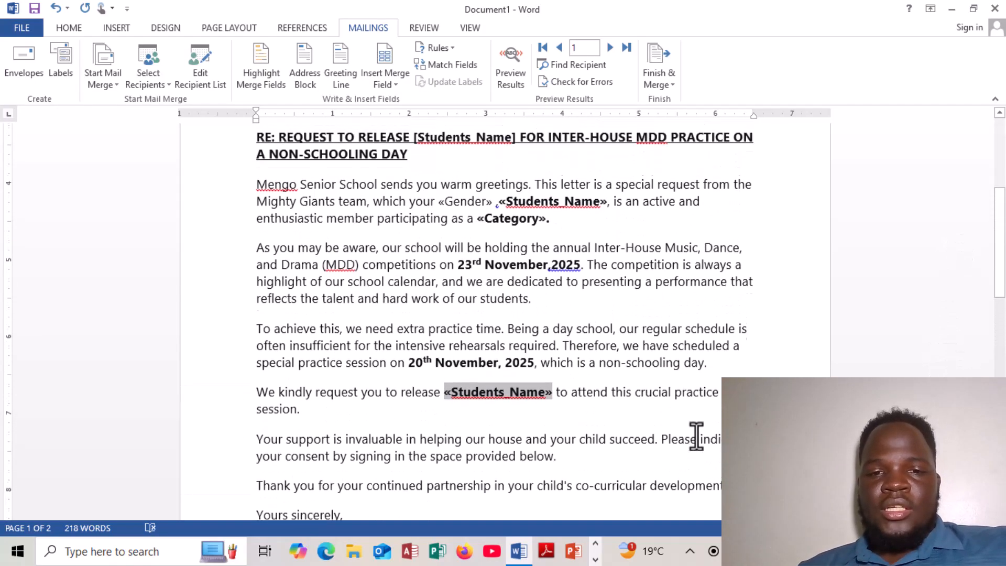
{"action": "scroll", "coordinate": [696, 436], "scroll_direction": "up", "scroll_amount": 4}
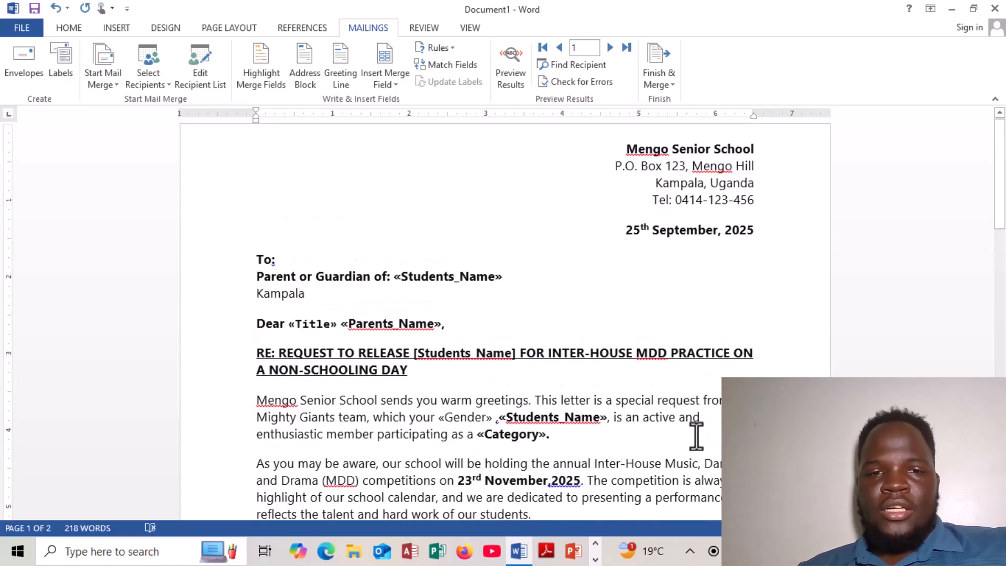
{"action": "scroll", "coordinate": [696, 436], "scroll_direction": "down", "scroll_amount": 1}
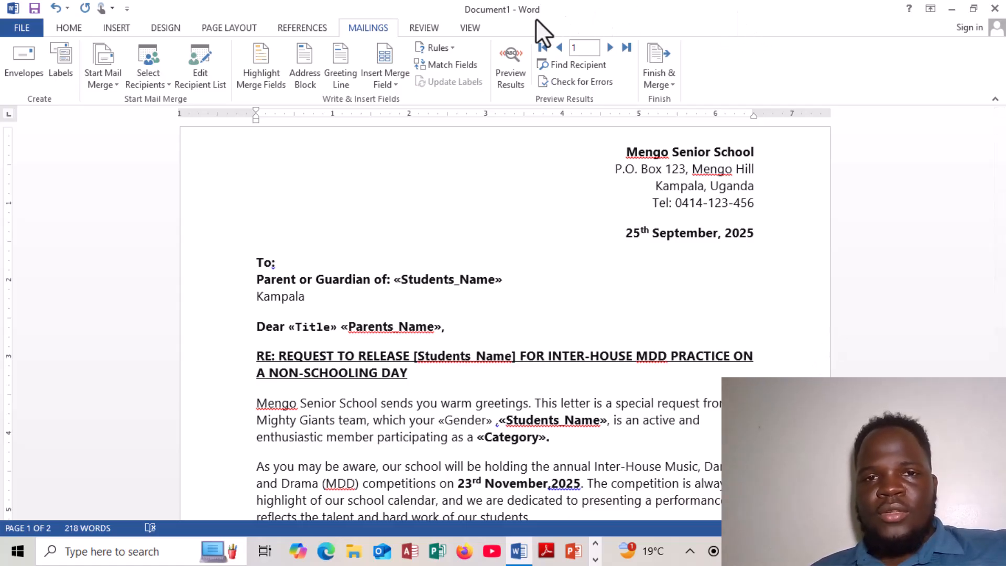
{"action": "key", "text": "F10"}
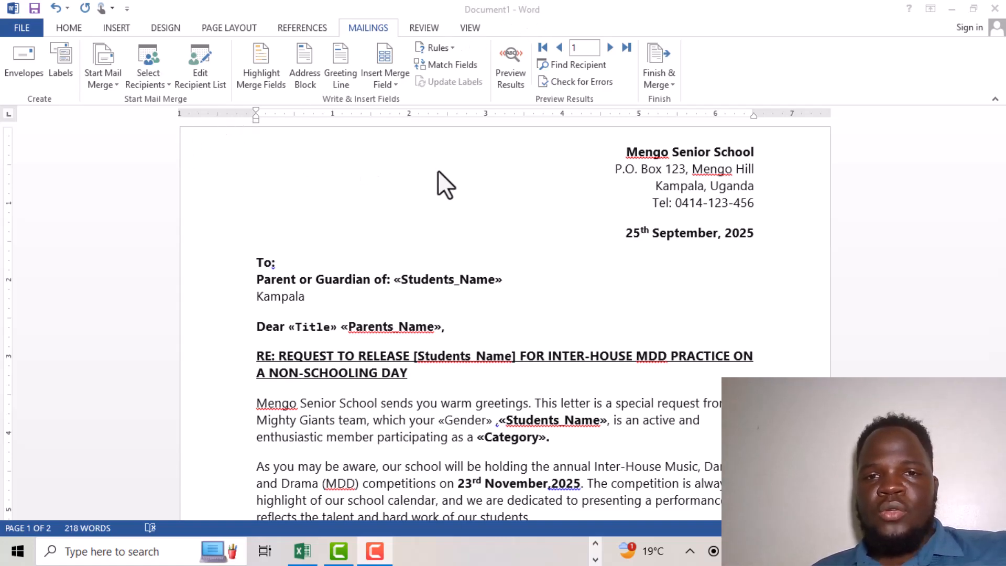
{"action": "left_click", "coordinate": [664, 83]}
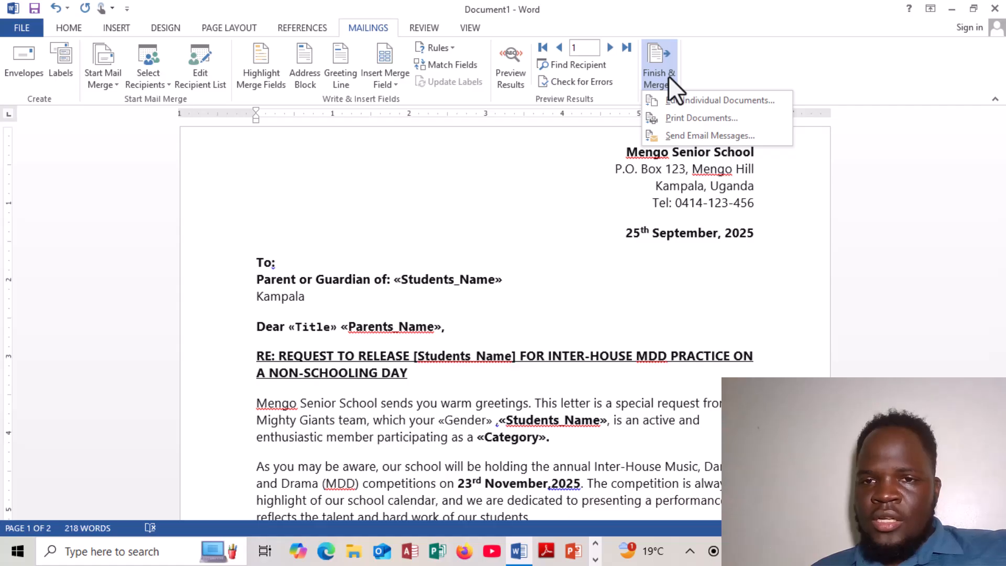
{"action": "left_click", "coordinate": [690, 101]}
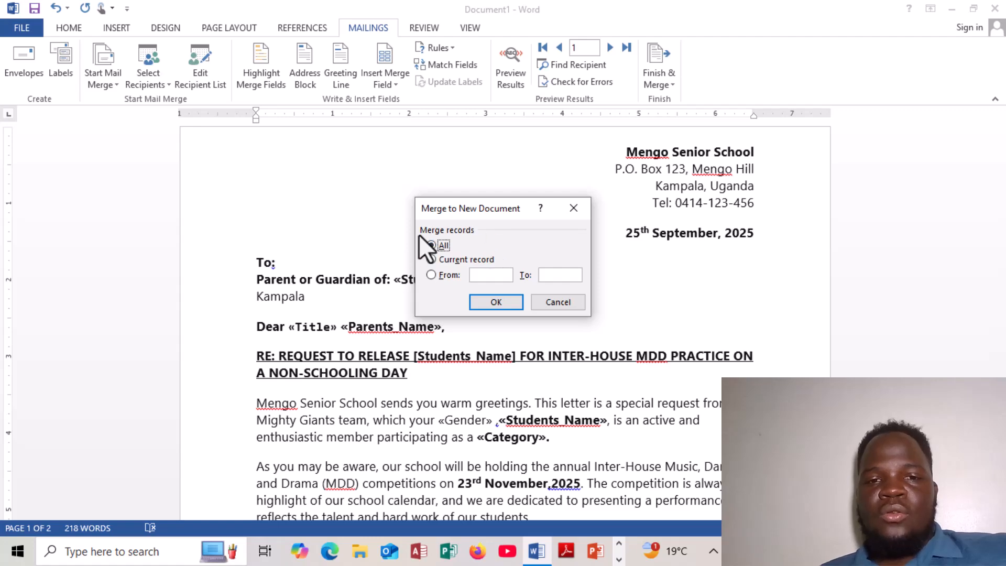
{"action": "left_click", "coordinate": [503, 302]}
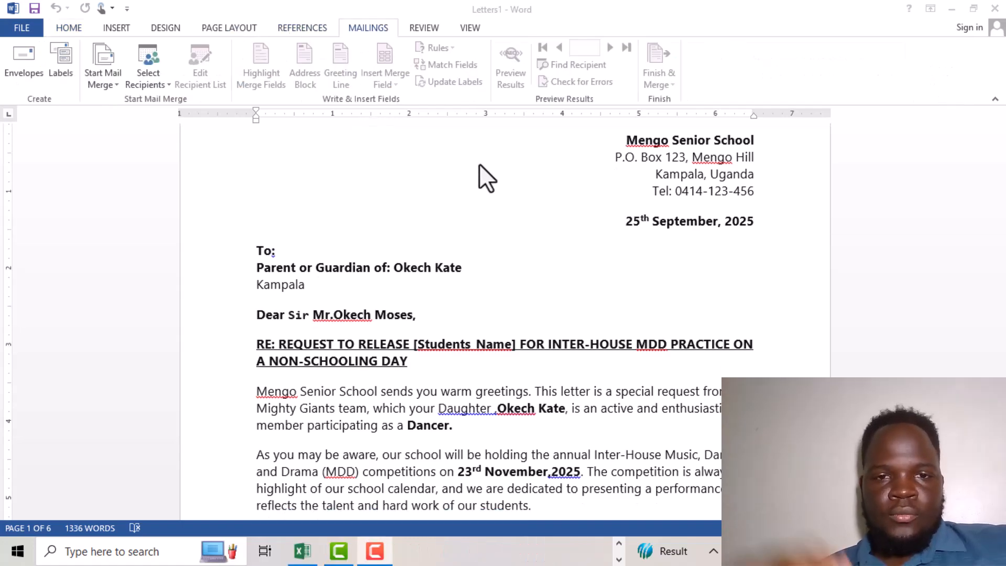
- Review the first merged letter, checking the student's name, salutation, gender word and category filled in from the recipient list
{"action": "scroll", "coordinate": [480, 164], "scroll_direction": "down", "scroll_amount": 2}
{"action": "scroll", "coordinate": [479, 163], "scroll_direction": "down", "scroll_amount": 4}
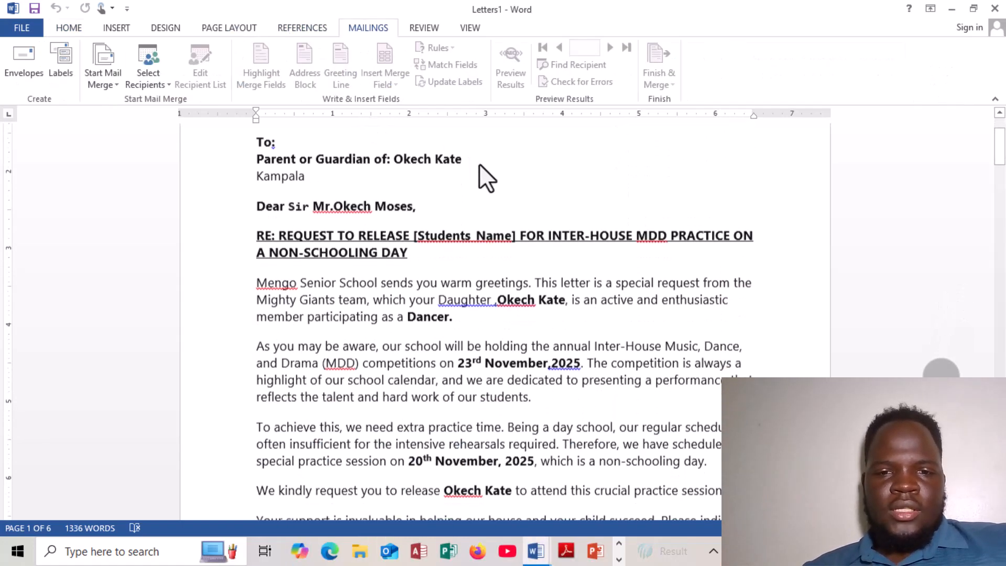
{"action": "scroll", "coordinate": [479, 164], "scroll_direction": "up", "scroll_amount": 3}
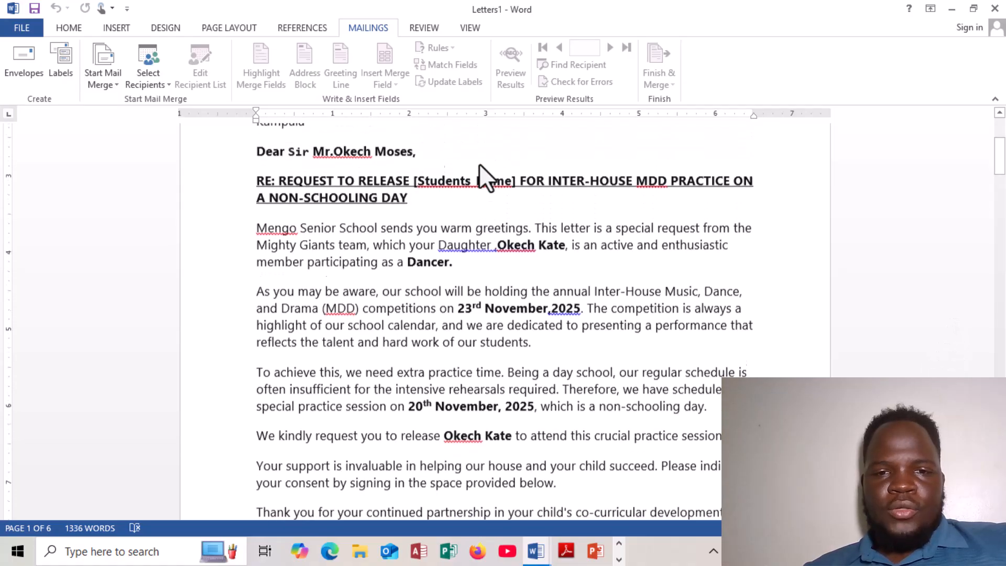
{"action": "scroll", "coordinate": [479, 164], "scroll_direction": "down", "scroll_amount": 2}
{"action": "scroll", "coordinate": [479, 163], "scroll_direction": "down", "scroll_amount": 7}
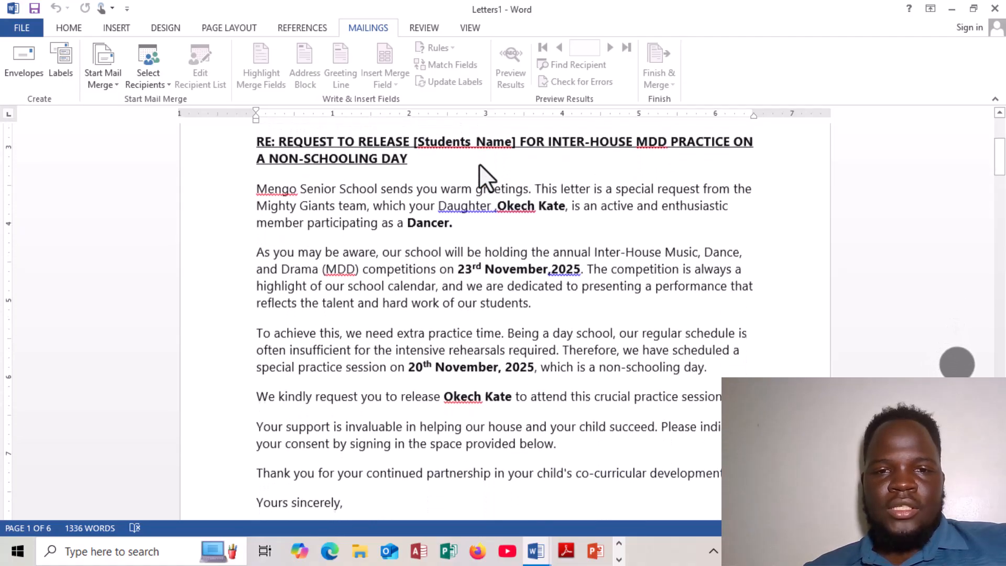
{"action": "scroll", "coordinate": [479, 164], "scroll_direction": "down", "scroll_amount": 8}
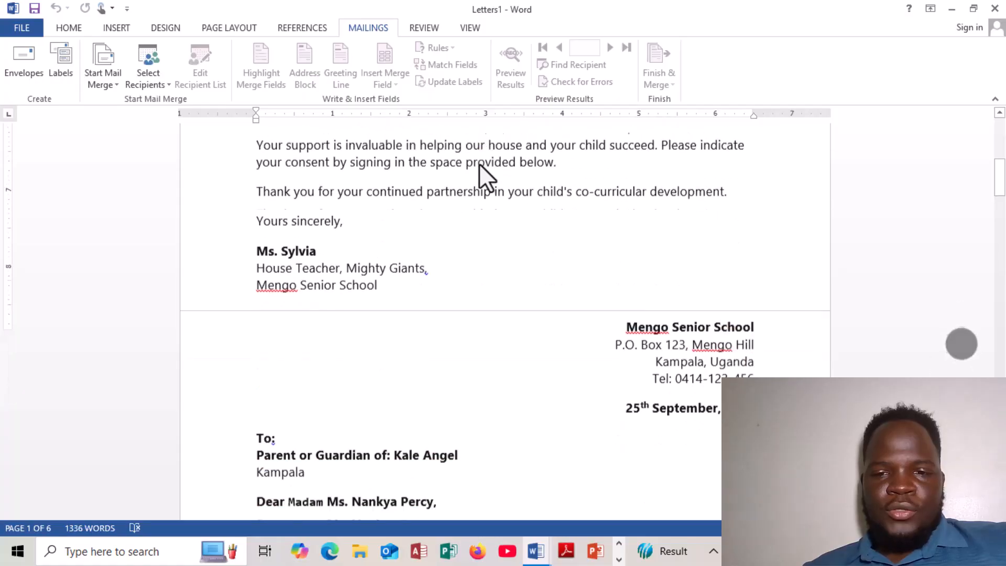
{"action": "scroll", "coordinate": [479, 163], "scroll_direction": "up", "scroll_amount": 20}
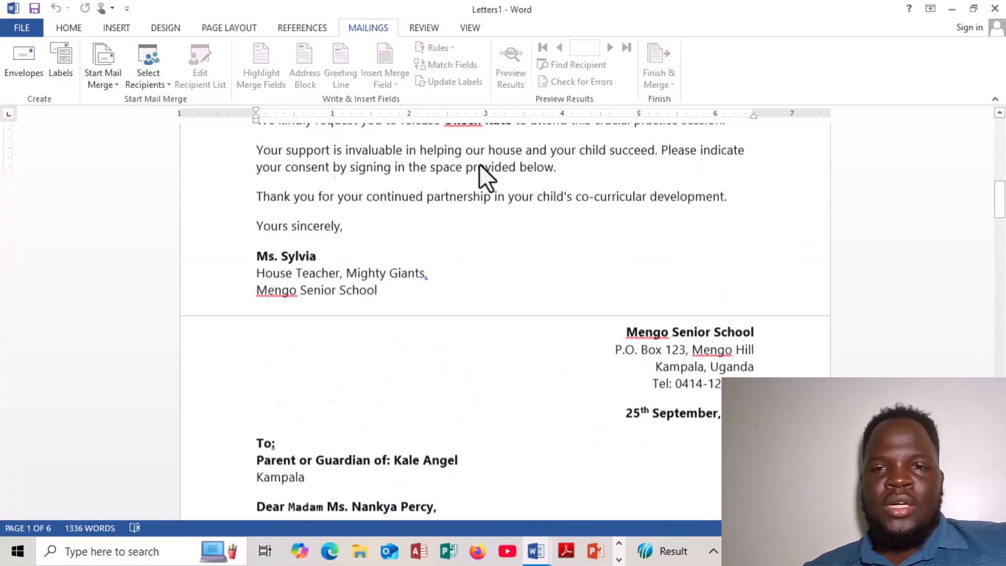
{"action": "scroll", "coordinate": [479, 163], "scroll_direction": "down", "scroll_amount": 12}
{"action": "scroll", "coordinate": [480, 163], "scroll_direction": "down", "scroll_amount": 10}
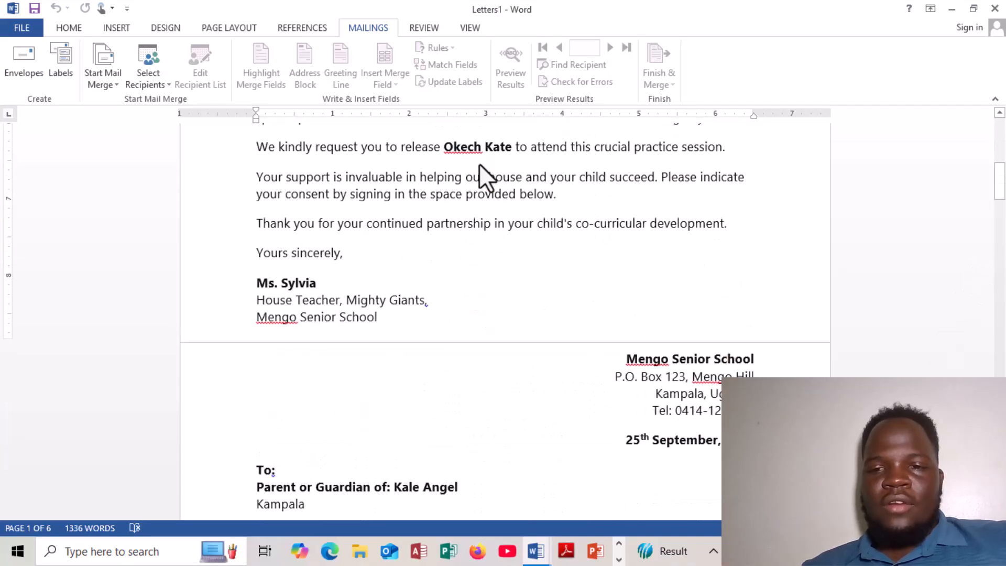
- Look through the remaining merged letters, comparing each one's student name, parent salutation, son or daughter wording and performance category
{"action": "scroll", "coordinate": [479, 164], "scroll_direction": "down", "scroll_amount": 13}
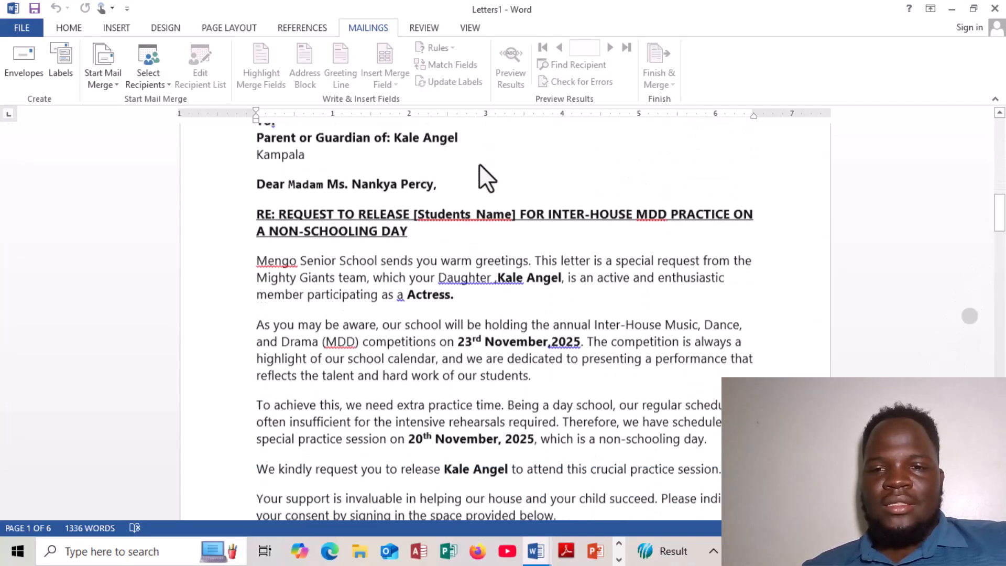
{"action": "scroll", "coordinate": [479, 163], "scroll_direction": "down", "scroll_amount": 9}
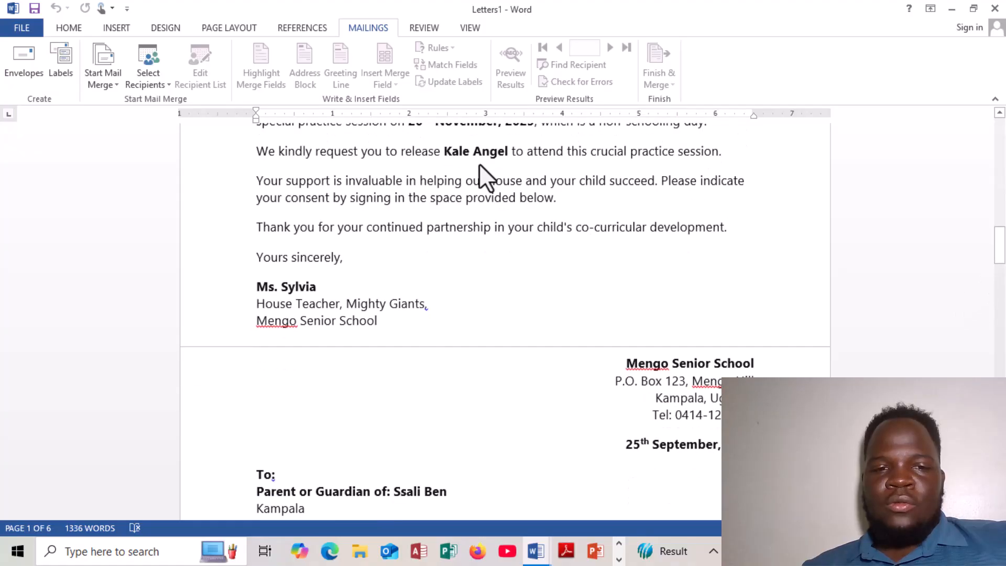
{"action": "scroll", "coordinate": [479, 163], "scroll_direction": "down", "scroll_amount": 12}
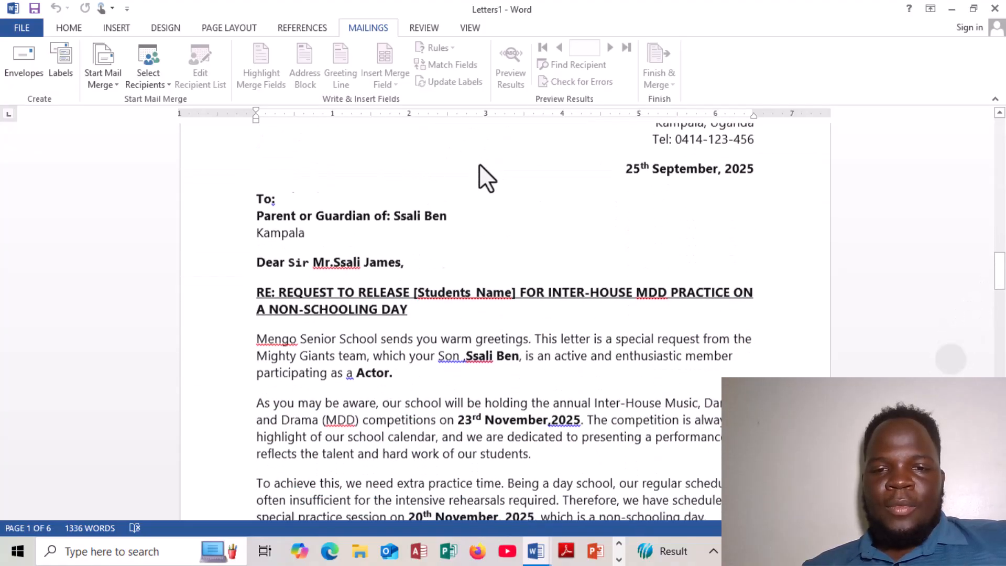
{"action": "scroll", "coordinate": [479, 164], "scroll_direction": "down", "scroll_amount": 9}
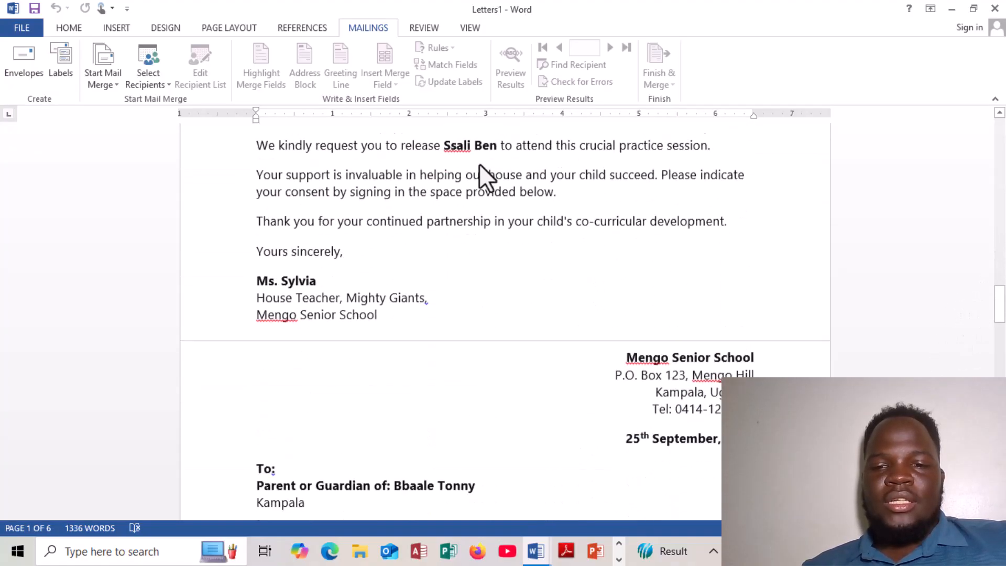
{"action": "scroll", "coordinate": [479, 164], "scroll_direction": "down", "scroll_amount": 4}
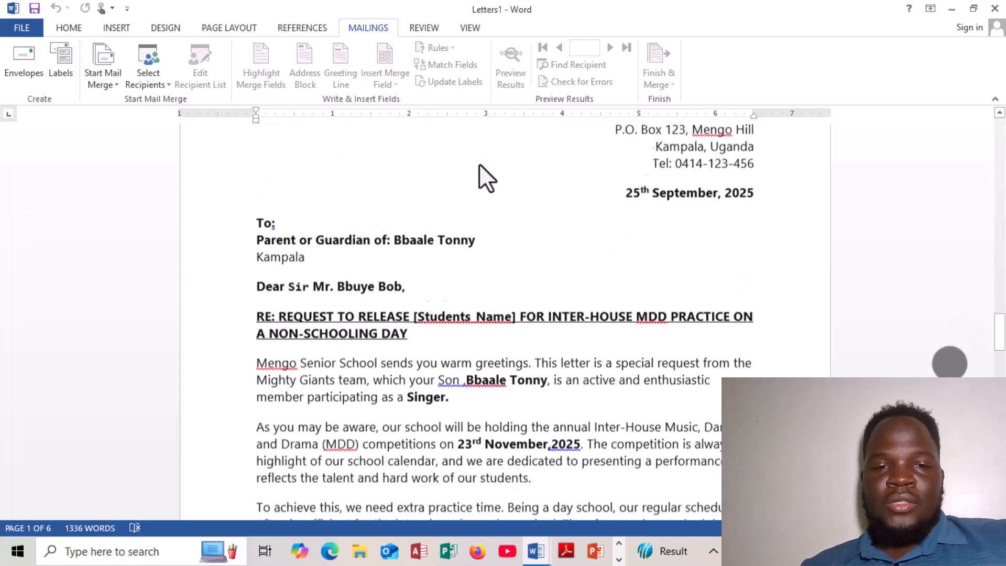
{"action": "scroll", "coordinate": [479, 164], "scroll_direction": "up", "scroll_amount": 3}
{"action": "scroll", "coordinate": [479, 163], "scroll_direction": "down", "scroll_amount": 11}
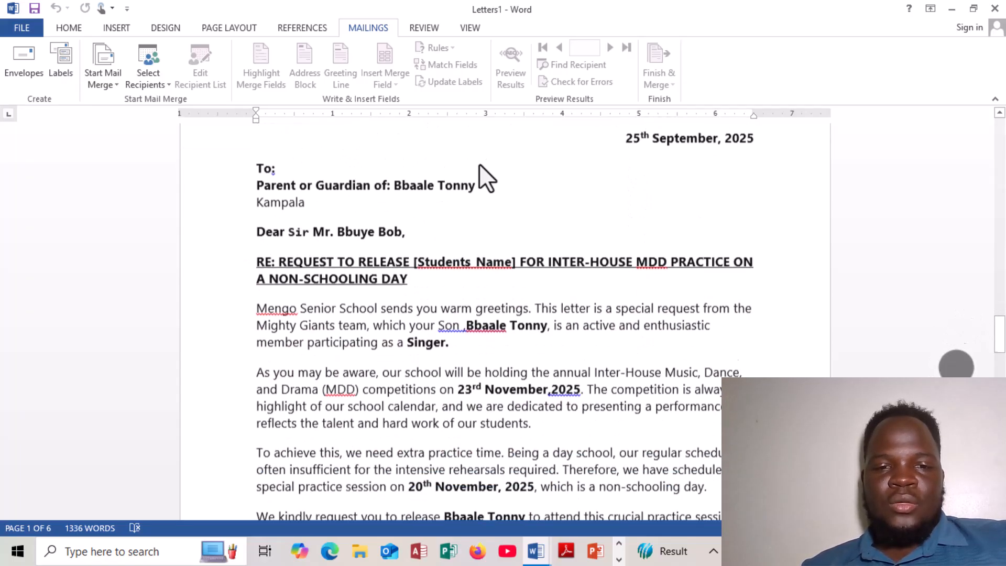
{"action": "scroll", "coordinate": [479, 163], "scroll_direction": "down", "scroll_amount": 11}
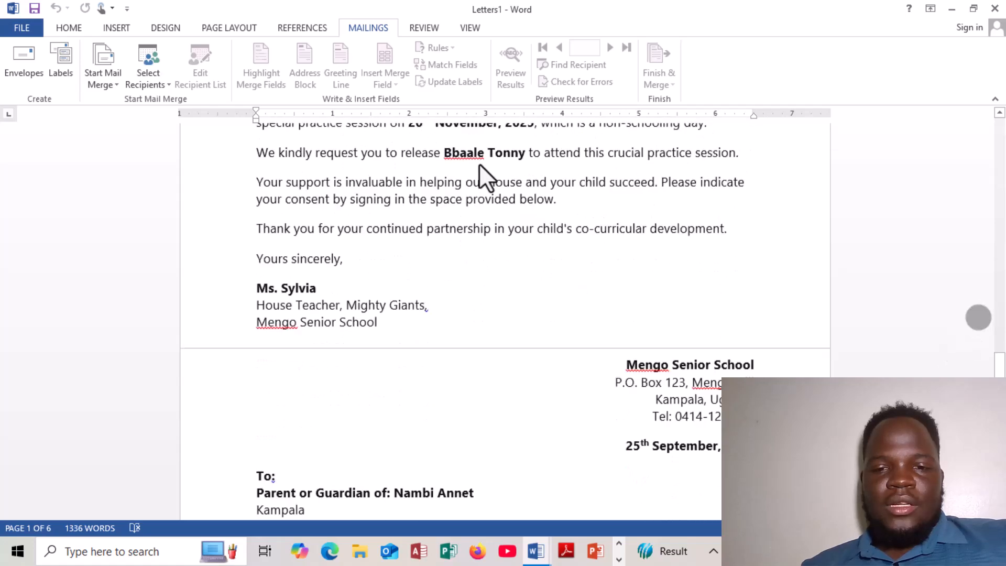
{"action": "scroll", "coordinate": [479, 164], "scroll_direction": "down", "scroll_amount": 11}
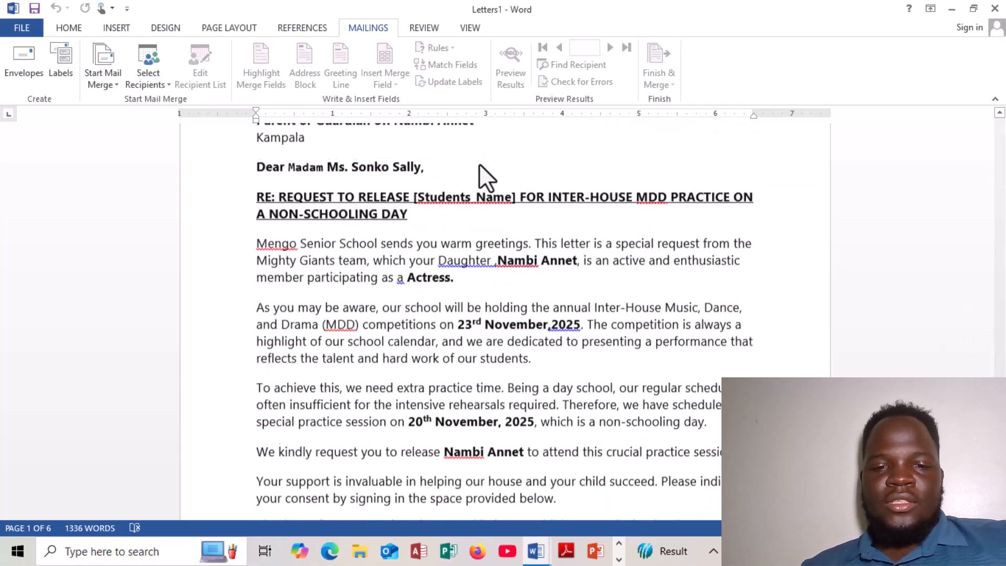
{"action": "scroll", "coordinate": [479, 164], "scroll_direction": "down", "scroll_amount": 14}
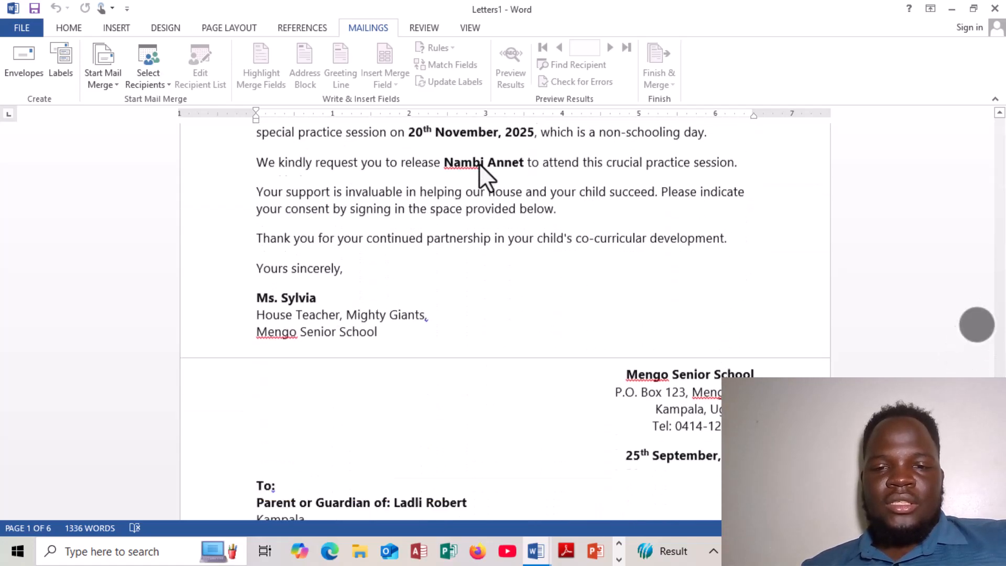
{"action": "scroll", "coordinate": [479, 164], "scroll_direction": "down", "scroll_amount": 6}
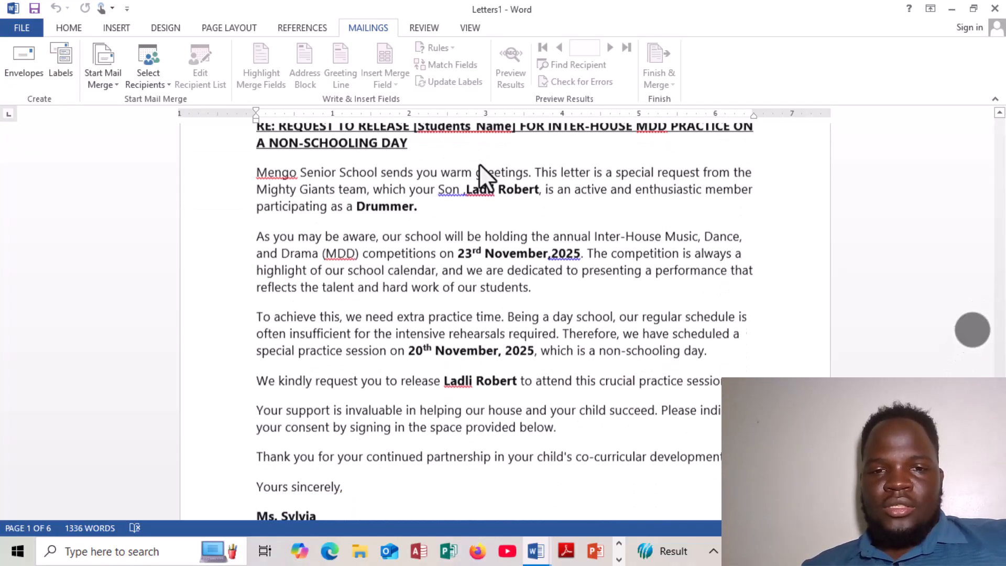
{"action": "scroll", "coordinate": [479, 164], "scroll_direction": "up", "scroll_amount": 13}
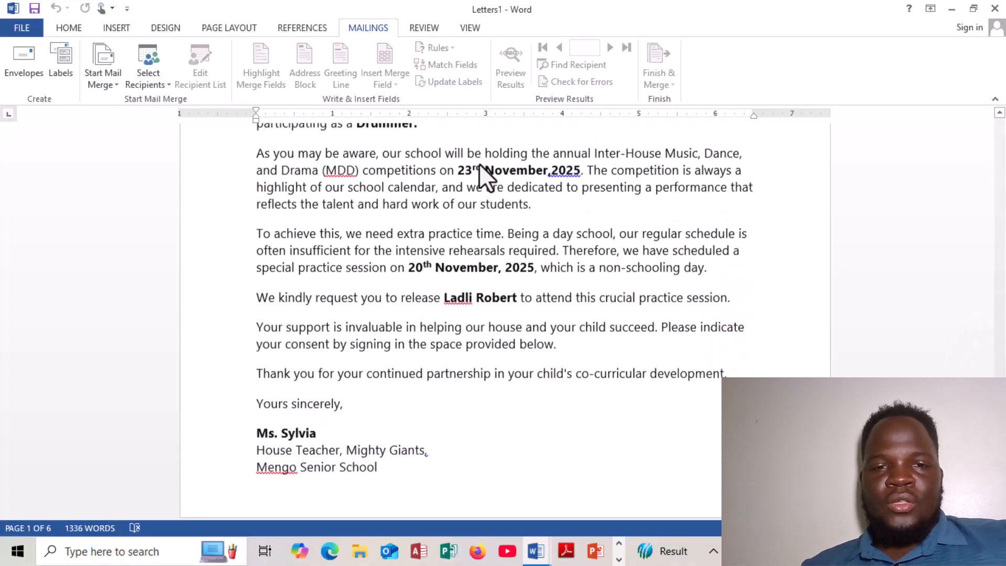
{"action": "scroll", "coordinate": [479, 163], "scroll_direction": "up", "scroll_amount": 15}
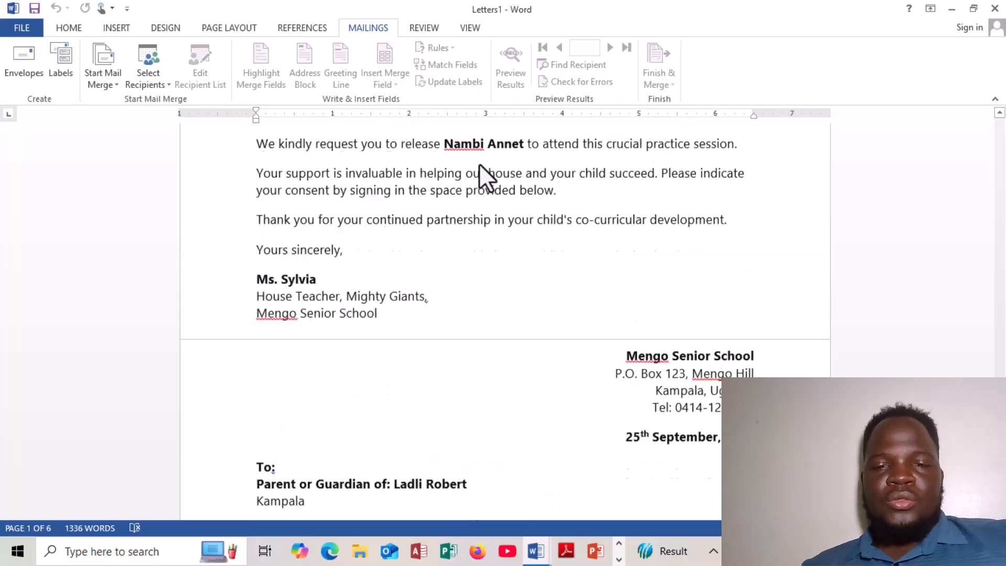
{"action": "scroll", "coordinate": [479, 164], "scroll_direction": "up", "scroll_amount": 17}
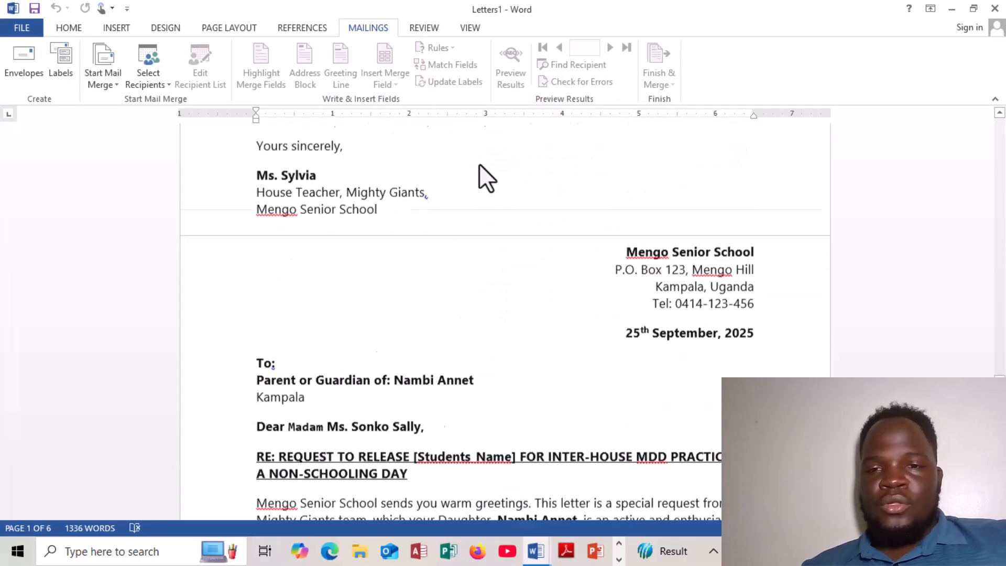
{"action": "scroll", "coordinate": [479, 163], "scroll_direction": "up", "scroll_amount": 19}
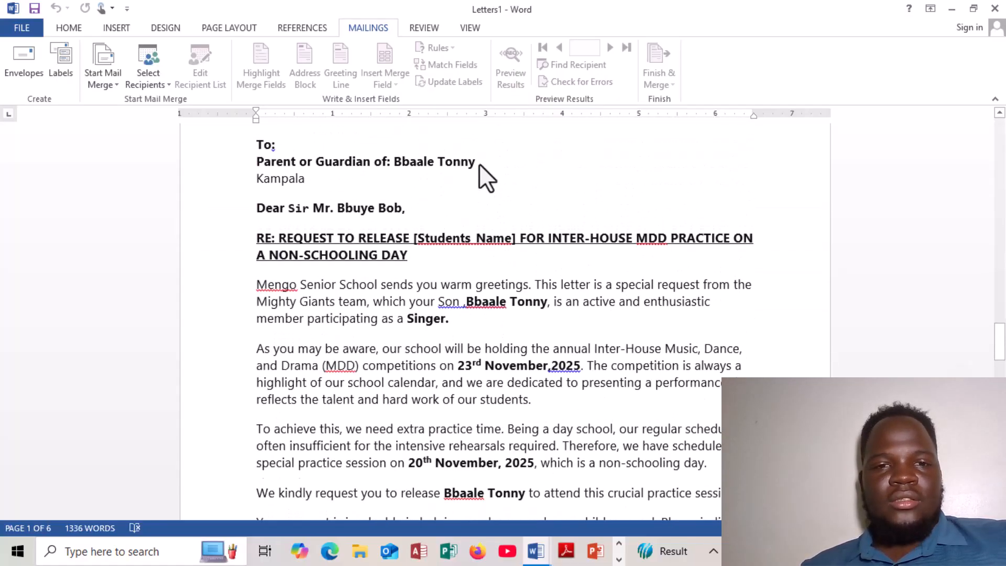
{"action": "scroll", "coordinate": [479, 164], "scroll_direction": "up", "scroll_amount": 10}
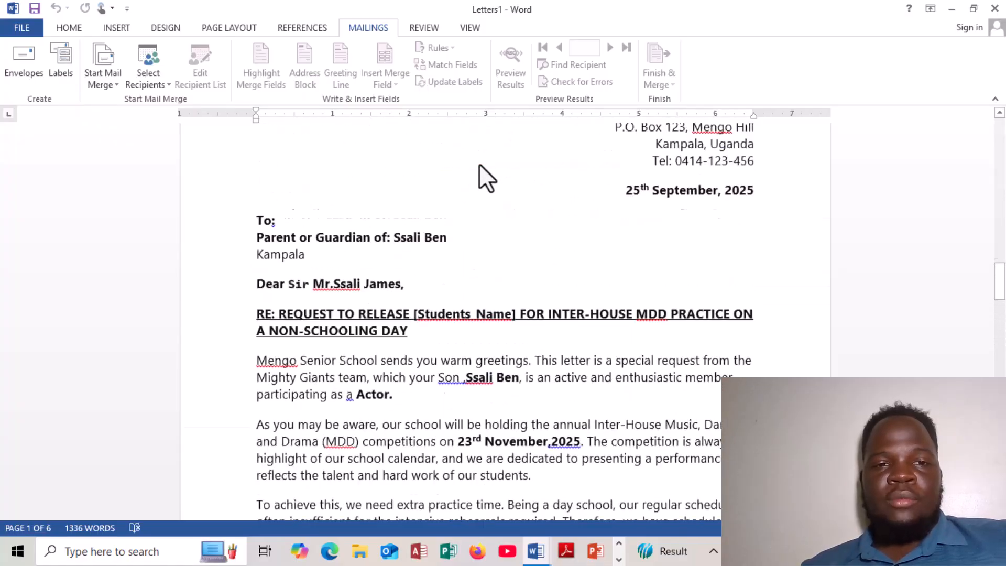